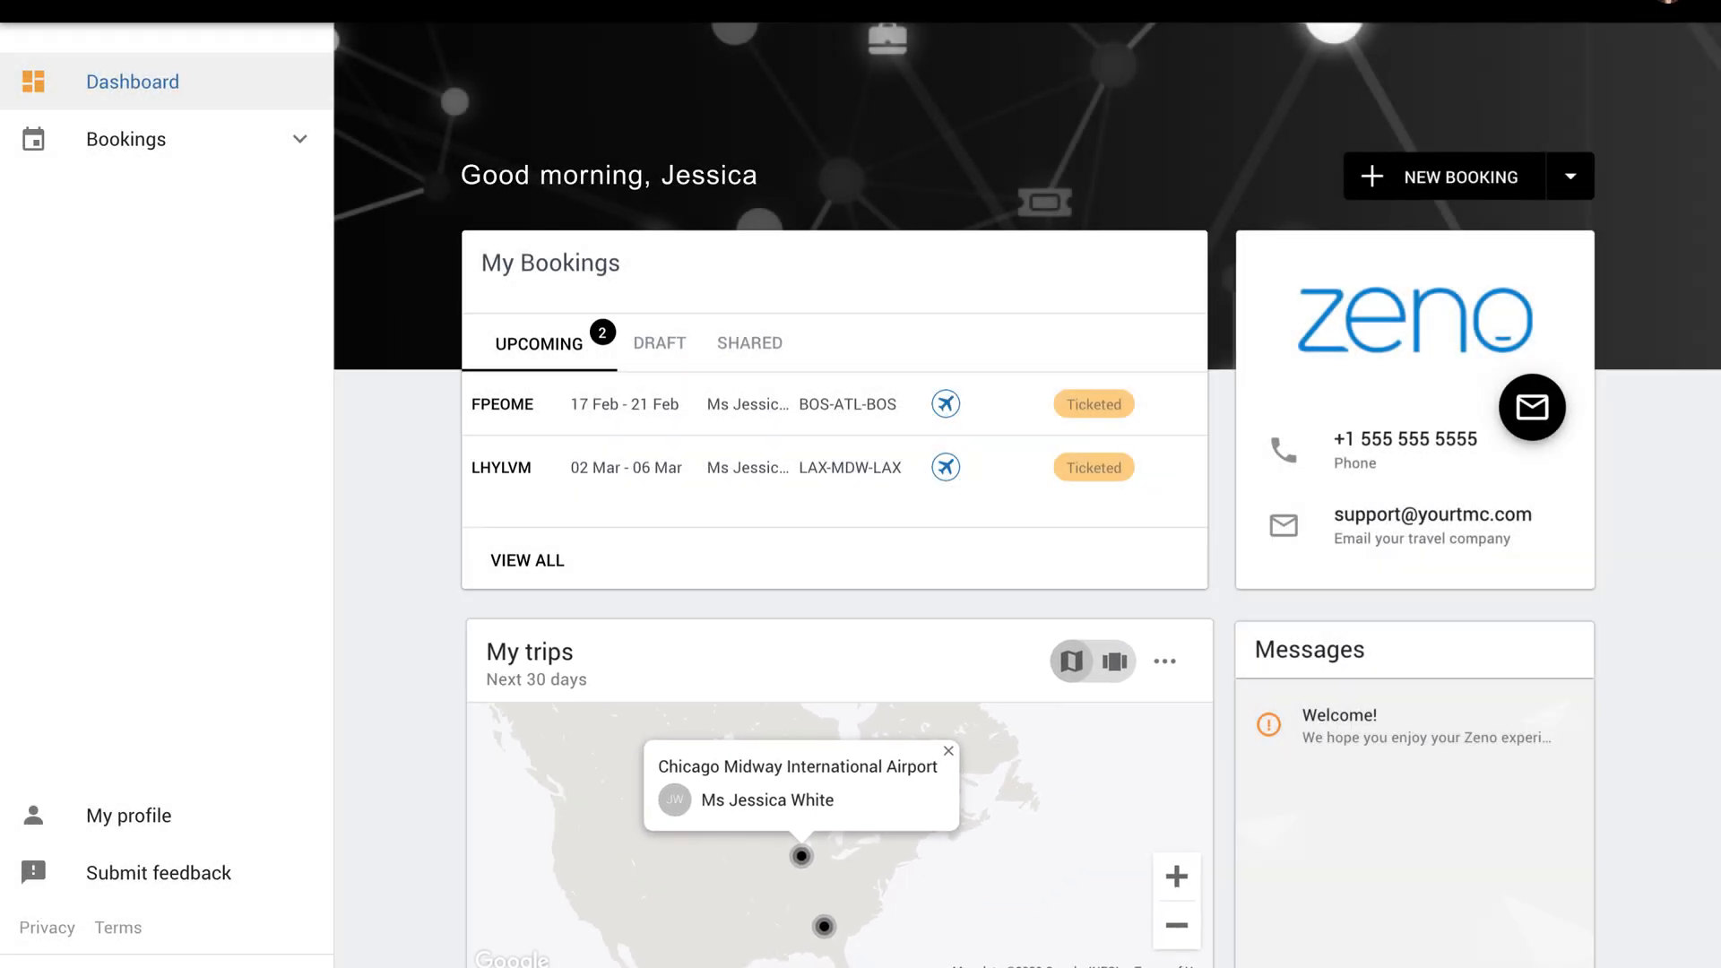
Start a new booking and set the flight's departure city to Toronto, ON, CA (YTO).
{"action": "left_click", "coordinate": [1462, 177]}
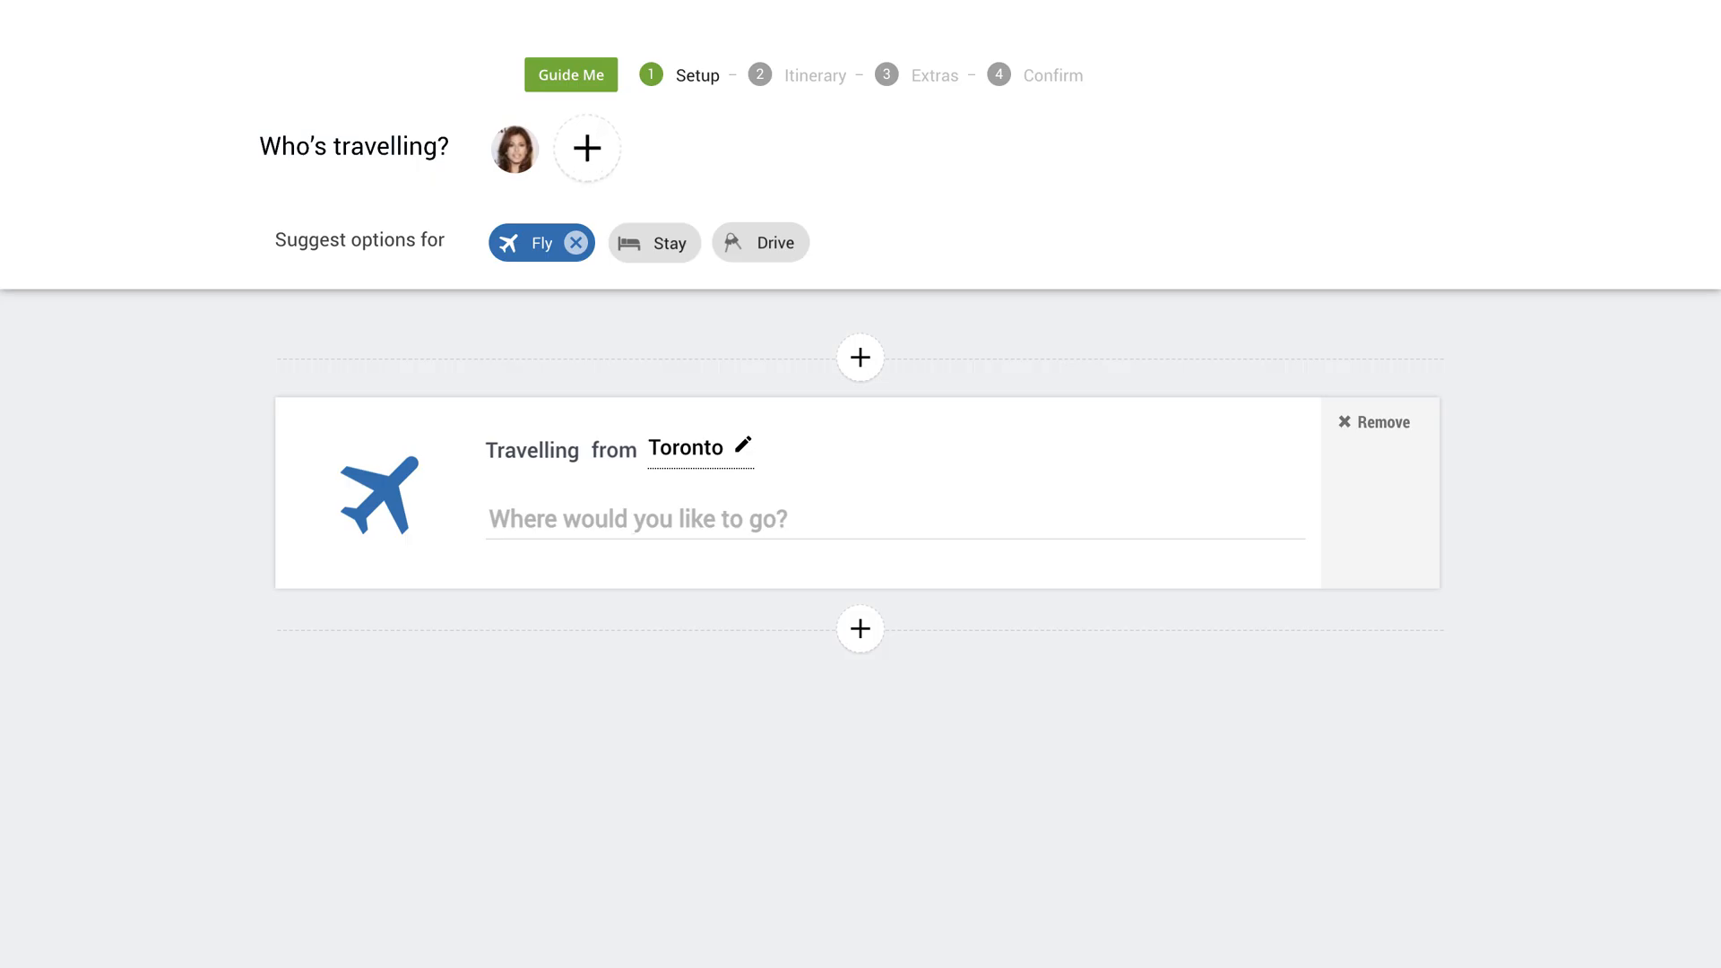
{"action": "left_click", "coordinate": [587, 149]}
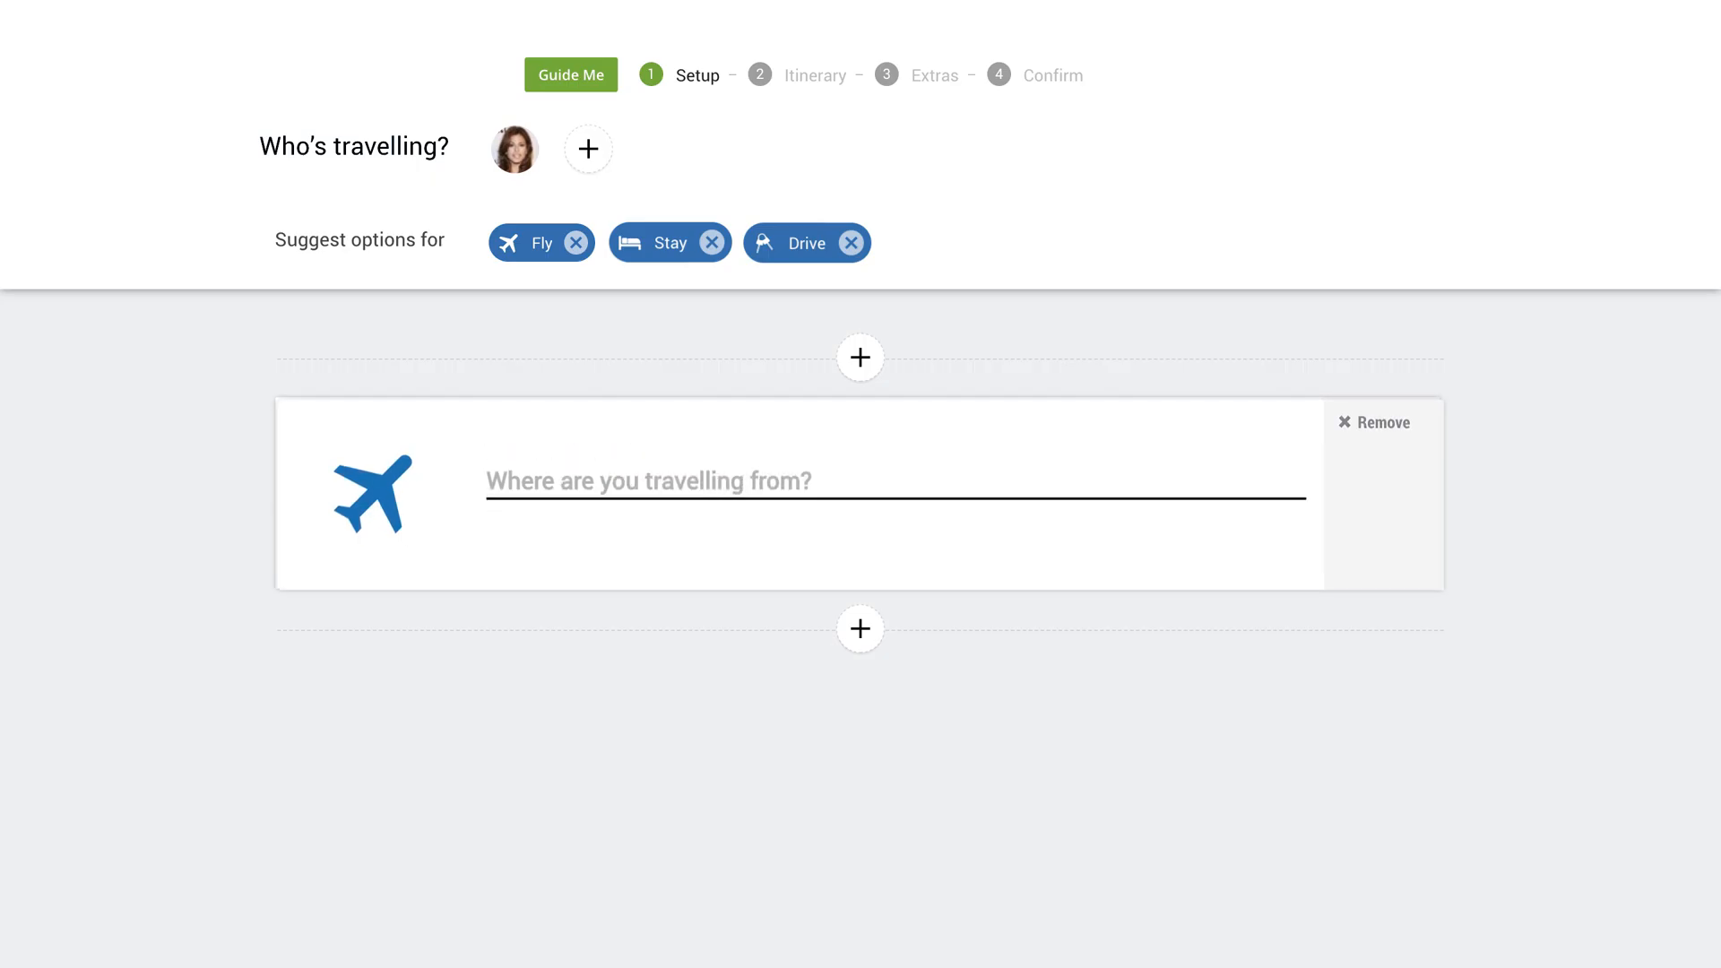
{"action": "type", "text": "Toro"}
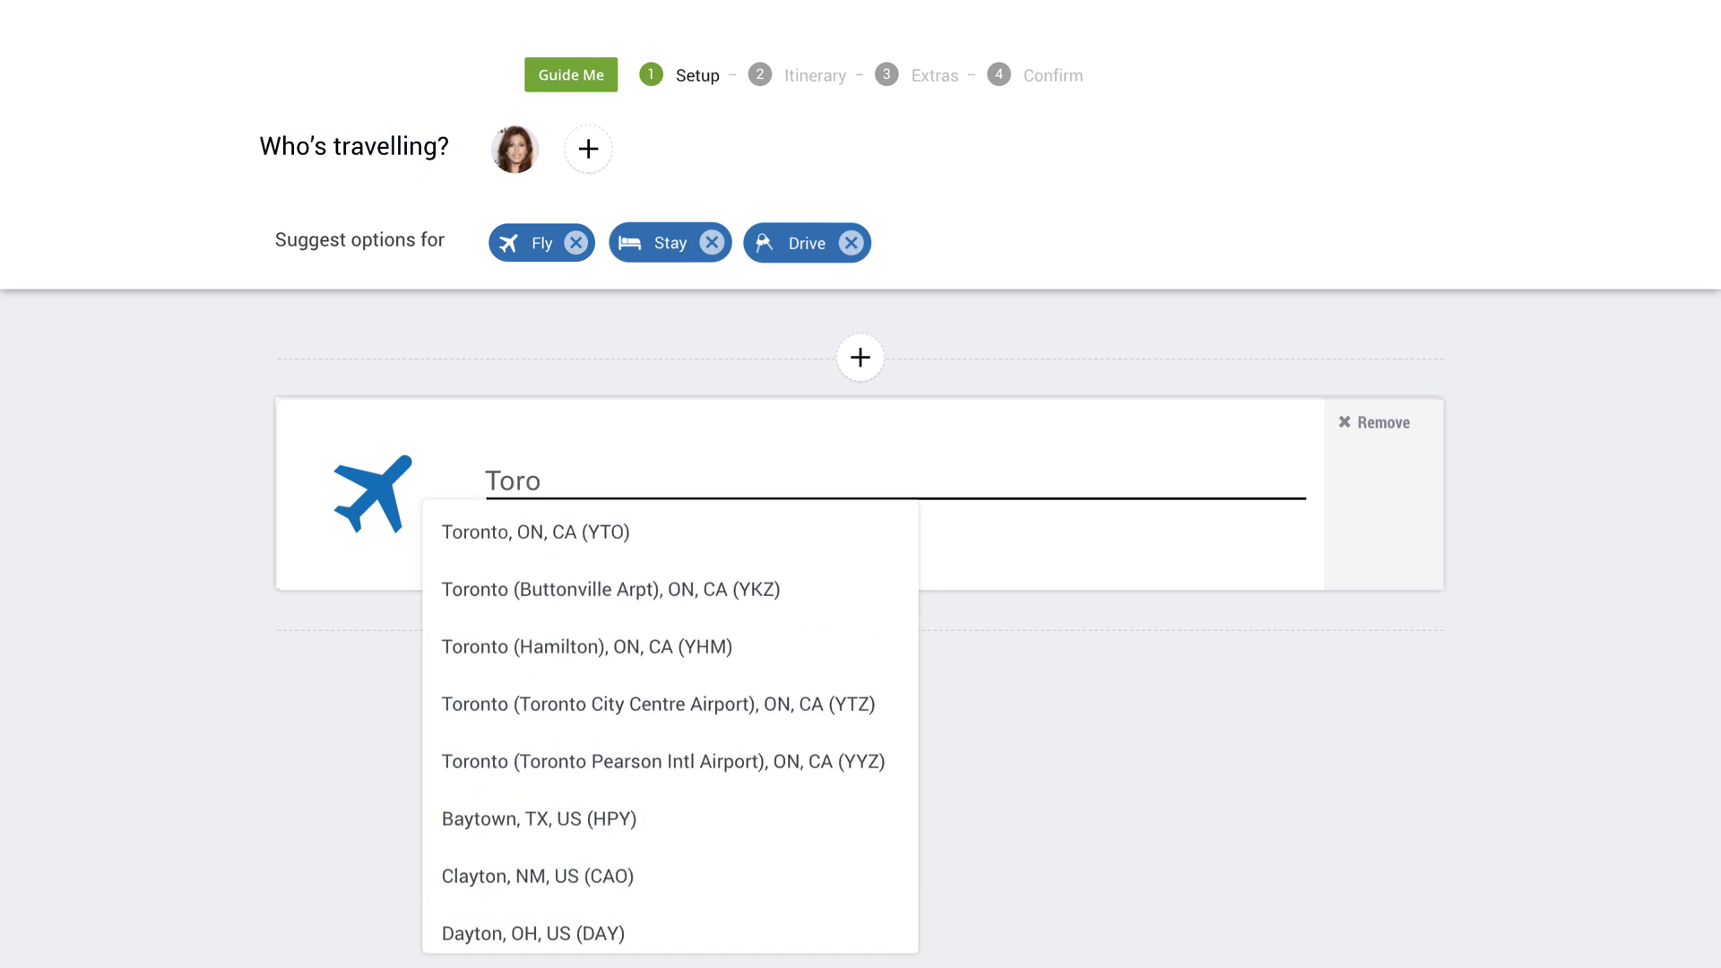
{"action": "left_click", "coordinate": [466, 533]}
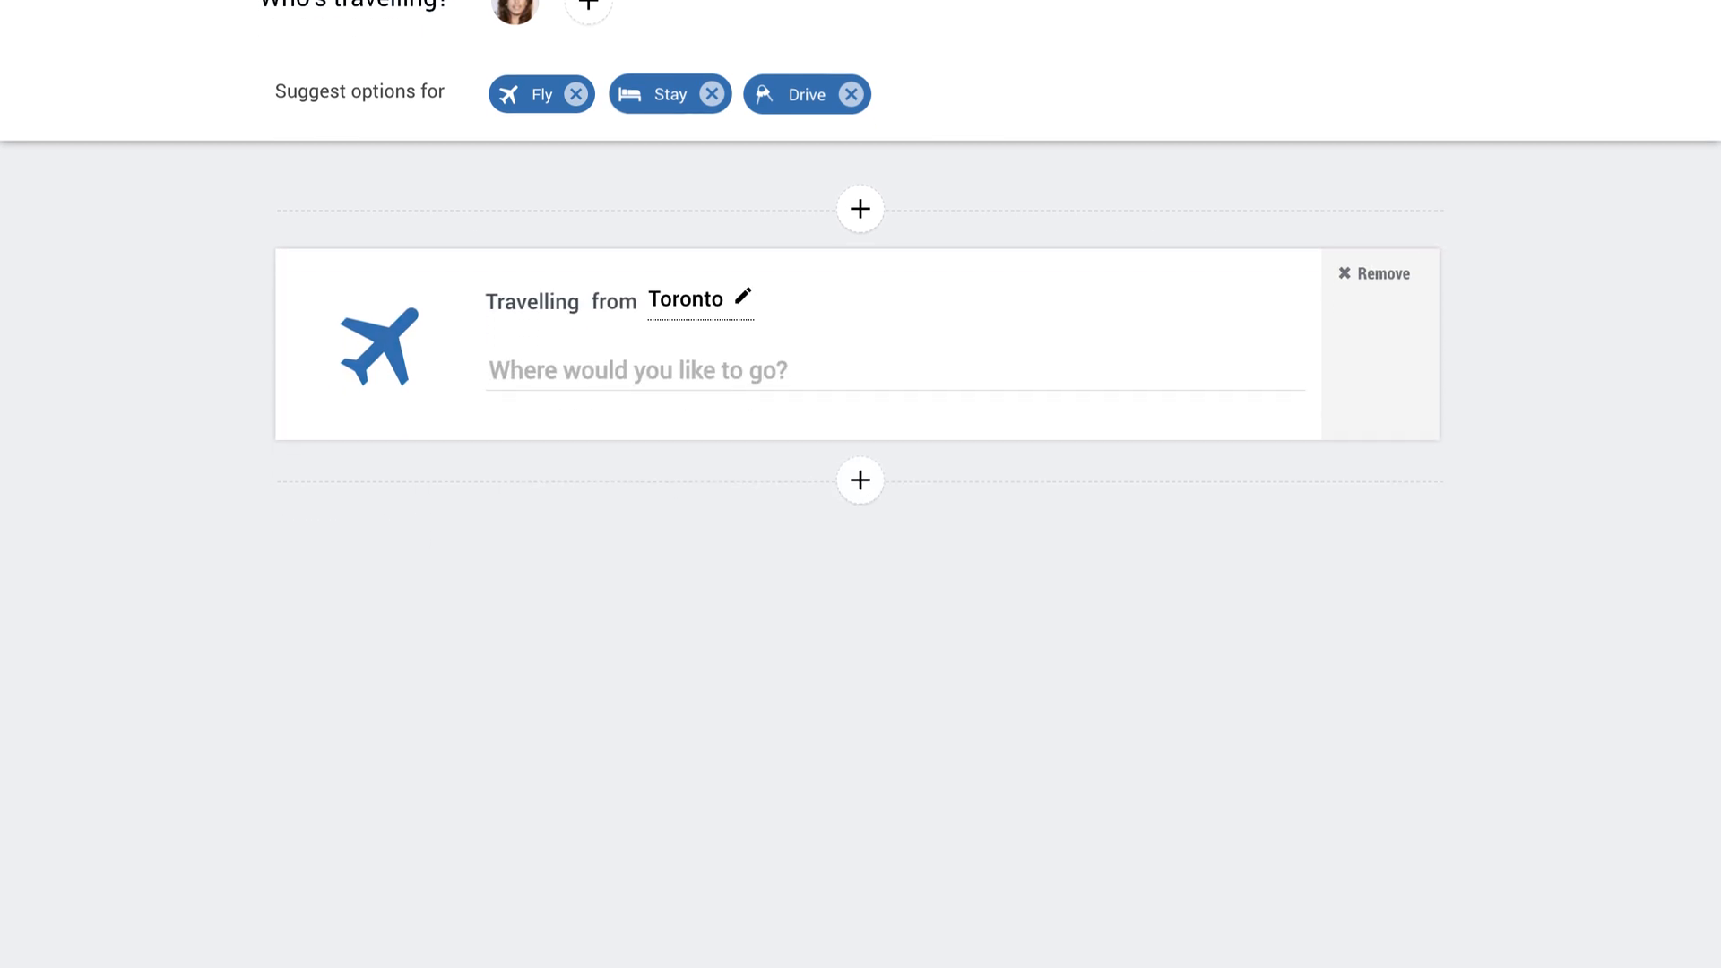
Set the flight's destination to Vancouver, departing on 11 May in the early morning (7 AM).
{"action": "left_click", "coordinate": [568, 408]}
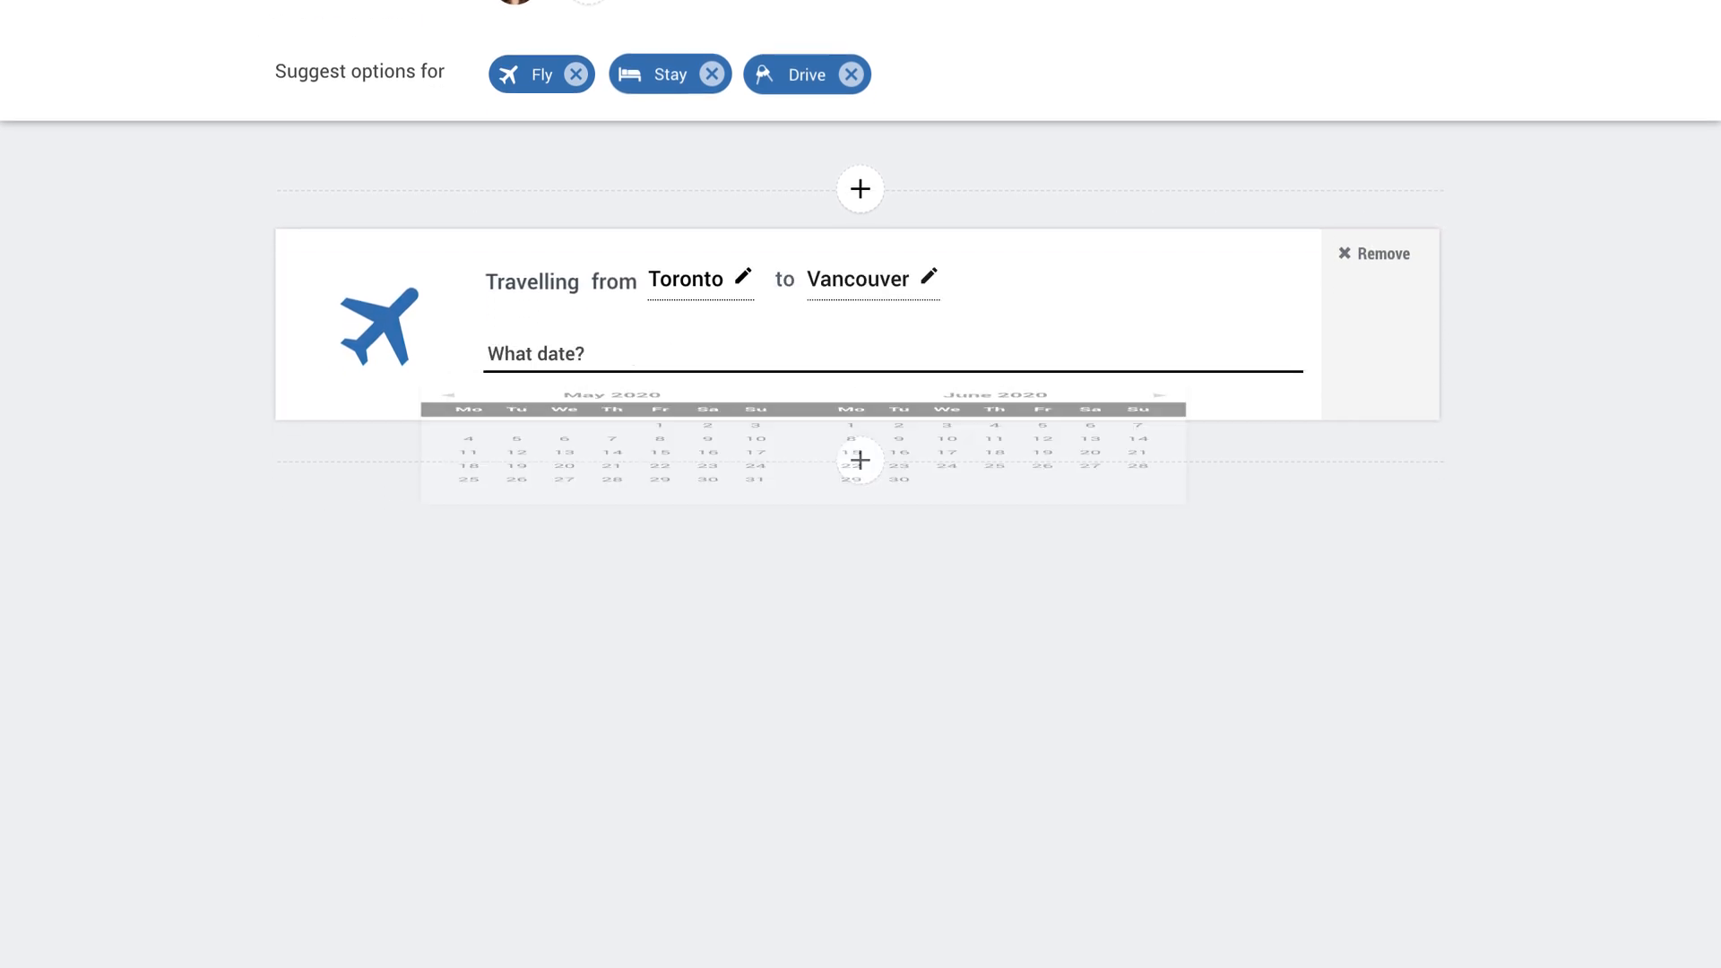
{"action": "left_click", "coordinate": [469, 615]}
{"action": "left_click", "coordinate": [585, 447]}
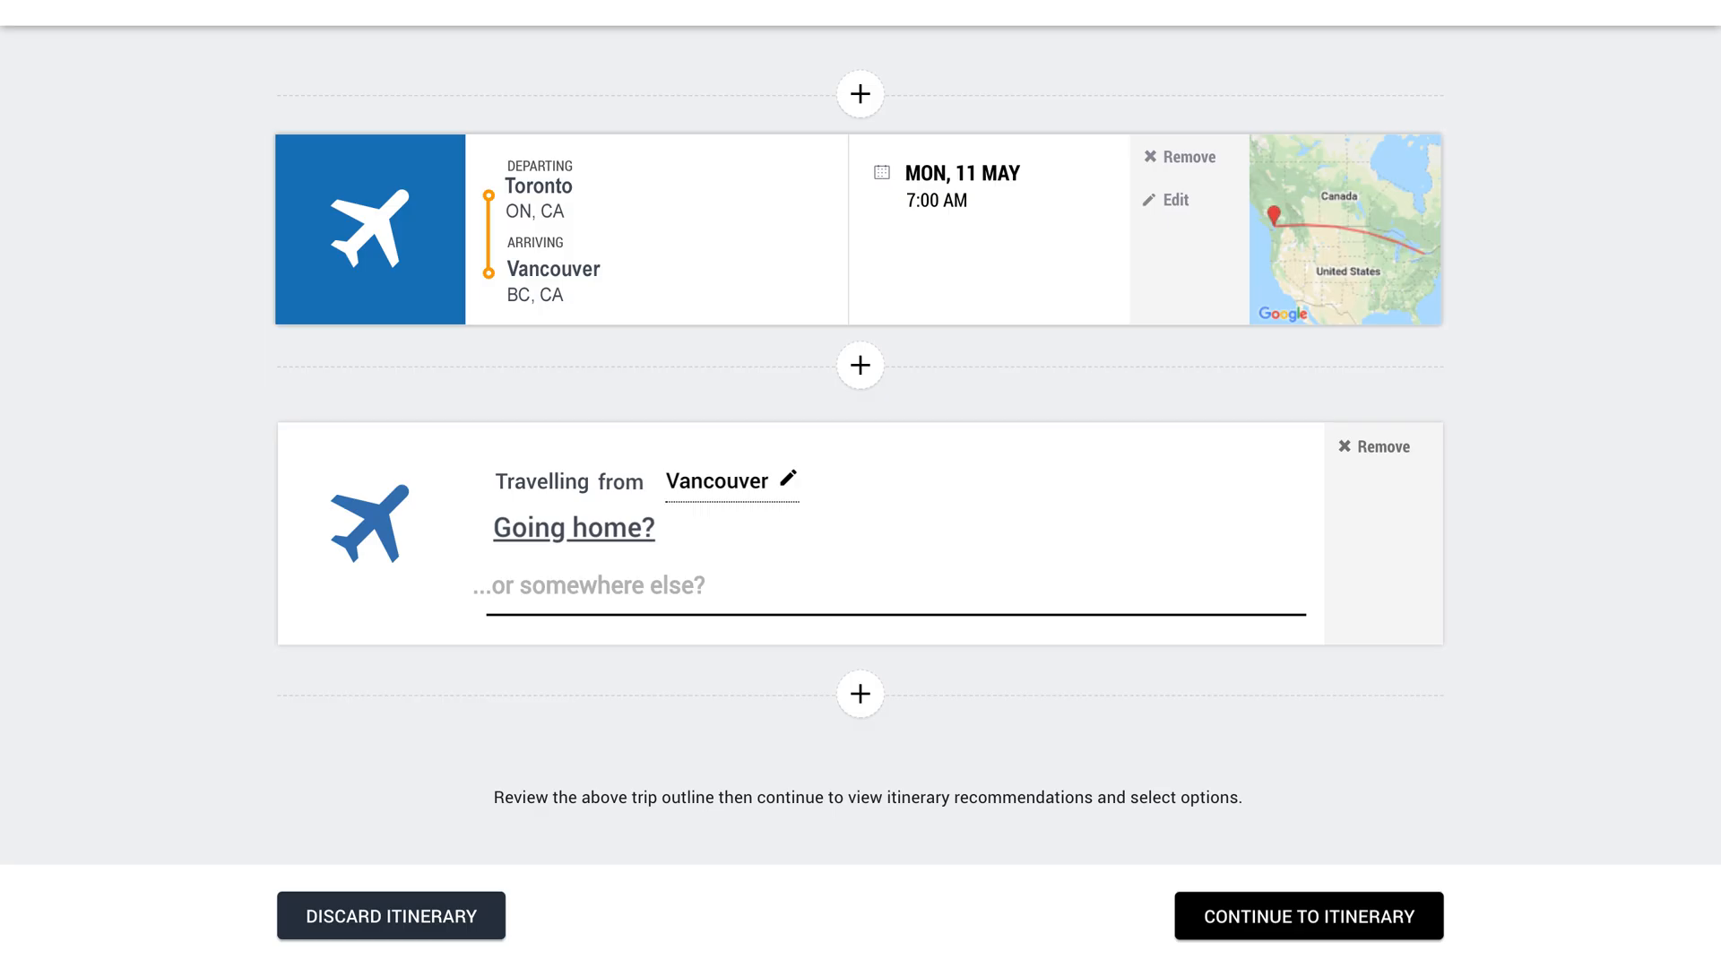
Add a return flight home from Vancouver to Toronto on 14 May in the early evening (6 PM).
{"action": "left_click", "coordinate": [520, 449]}
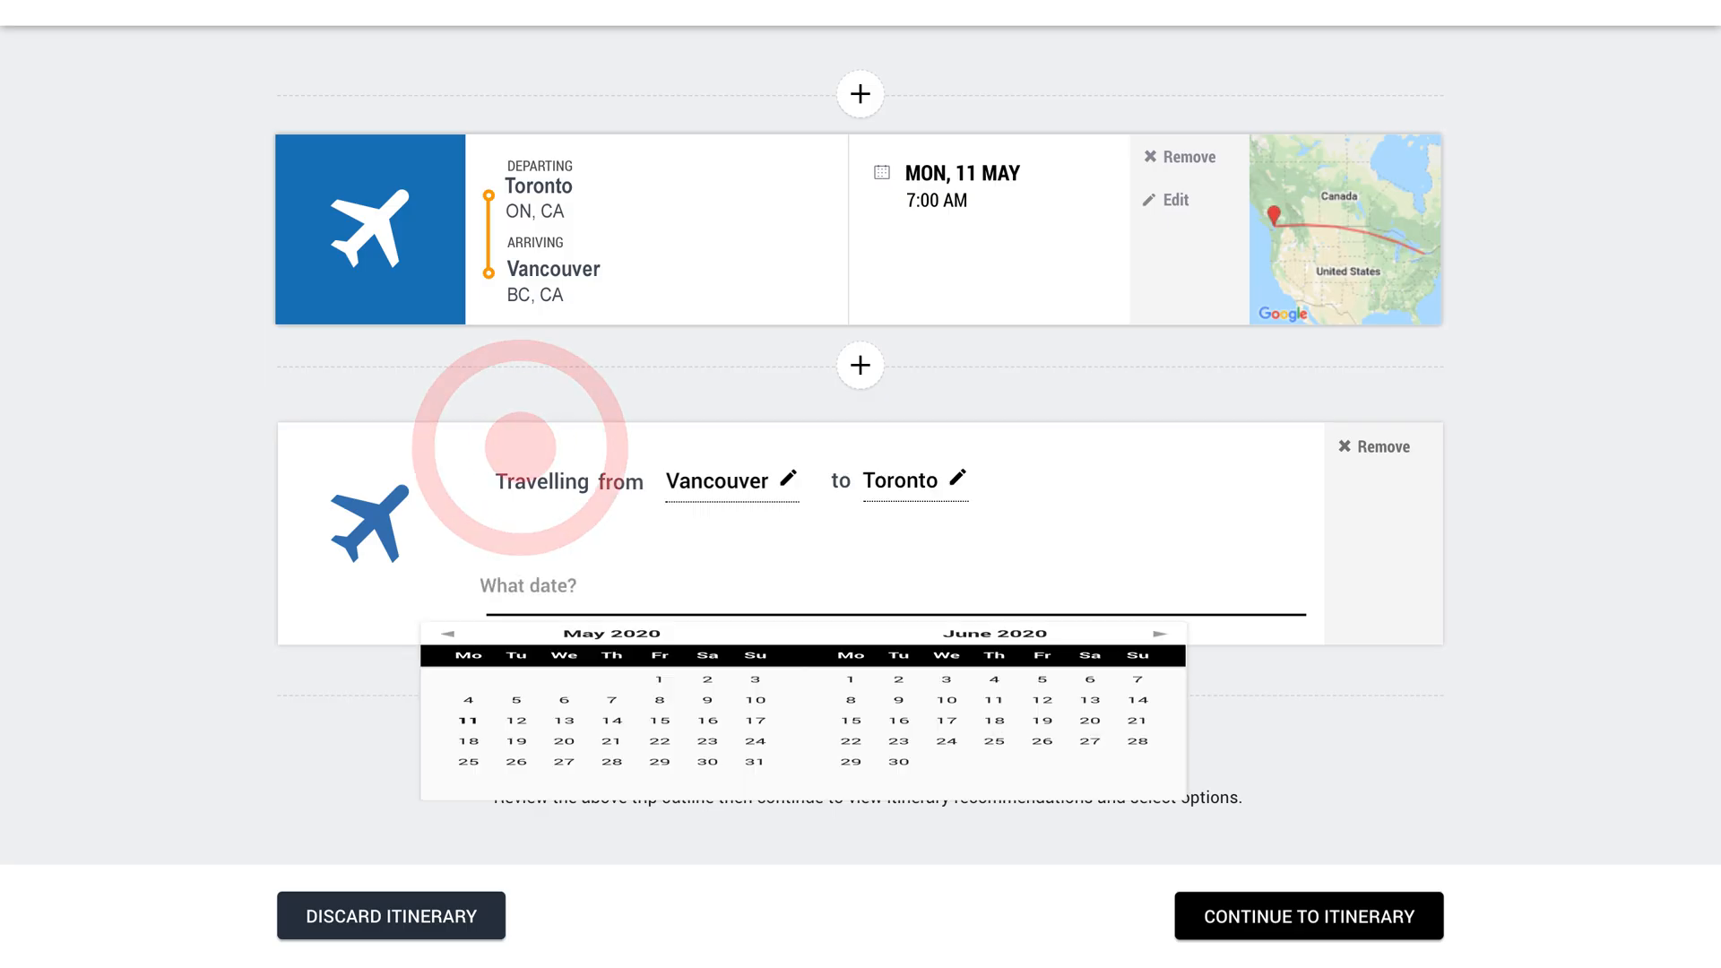
{"action": "left_click", "coordinate": [612, 851]}
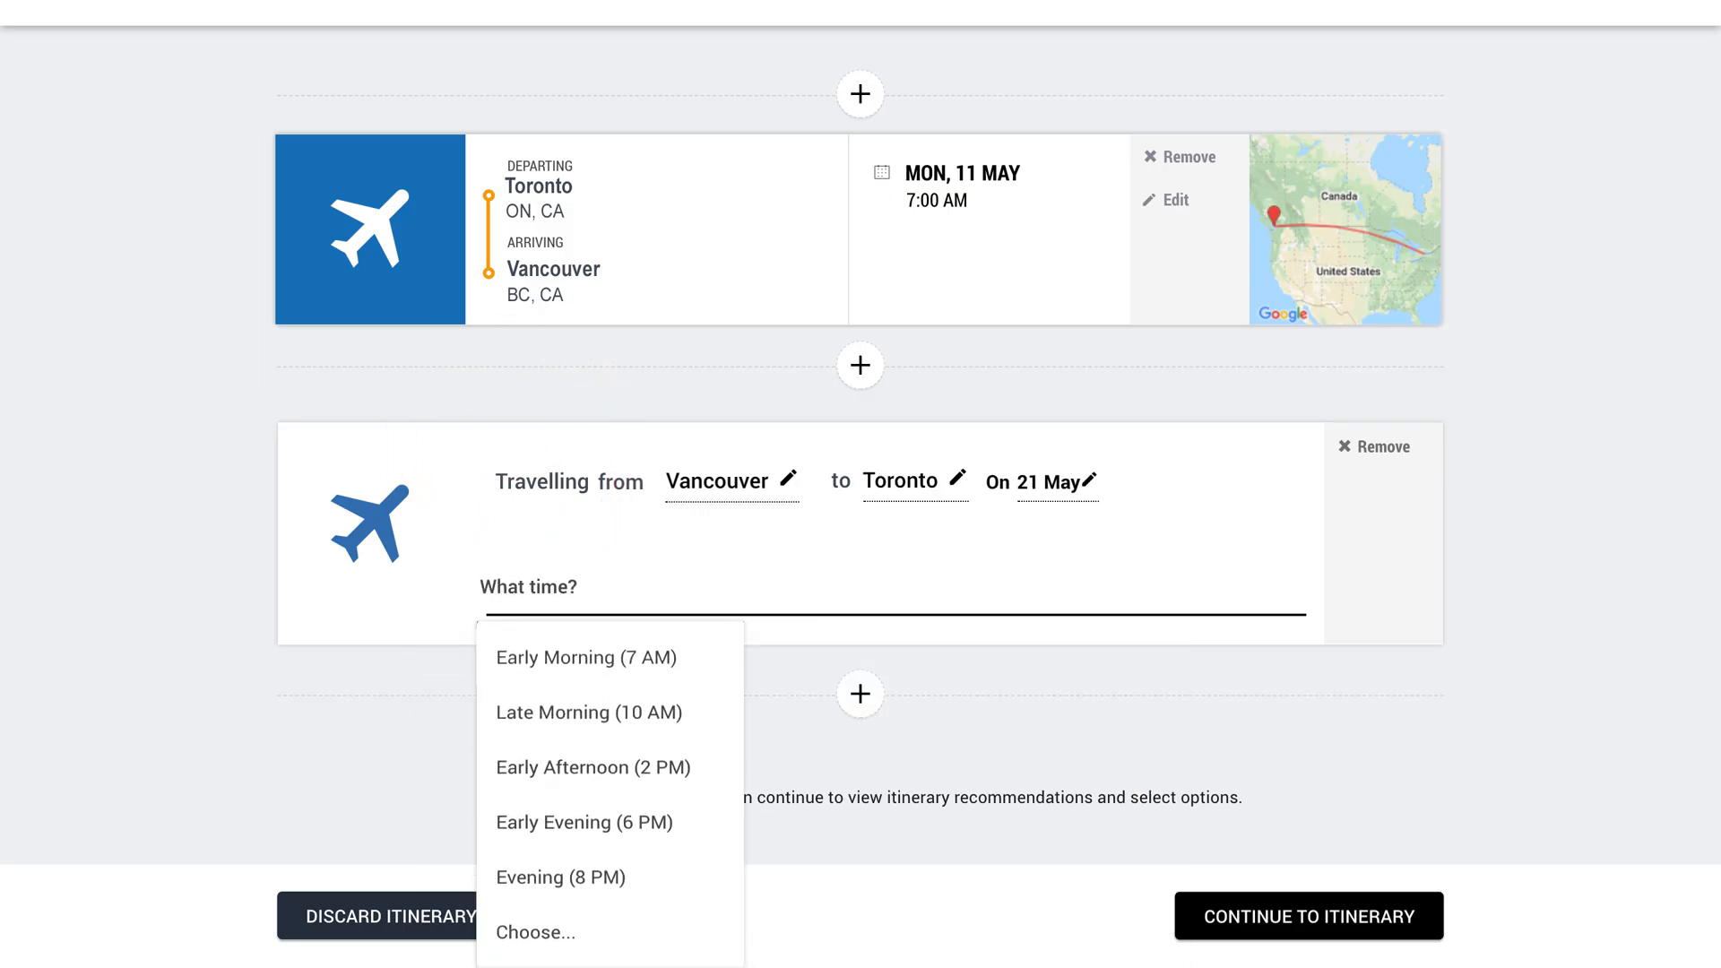
{"action": "left_click", "coordinate": [584, 830]}
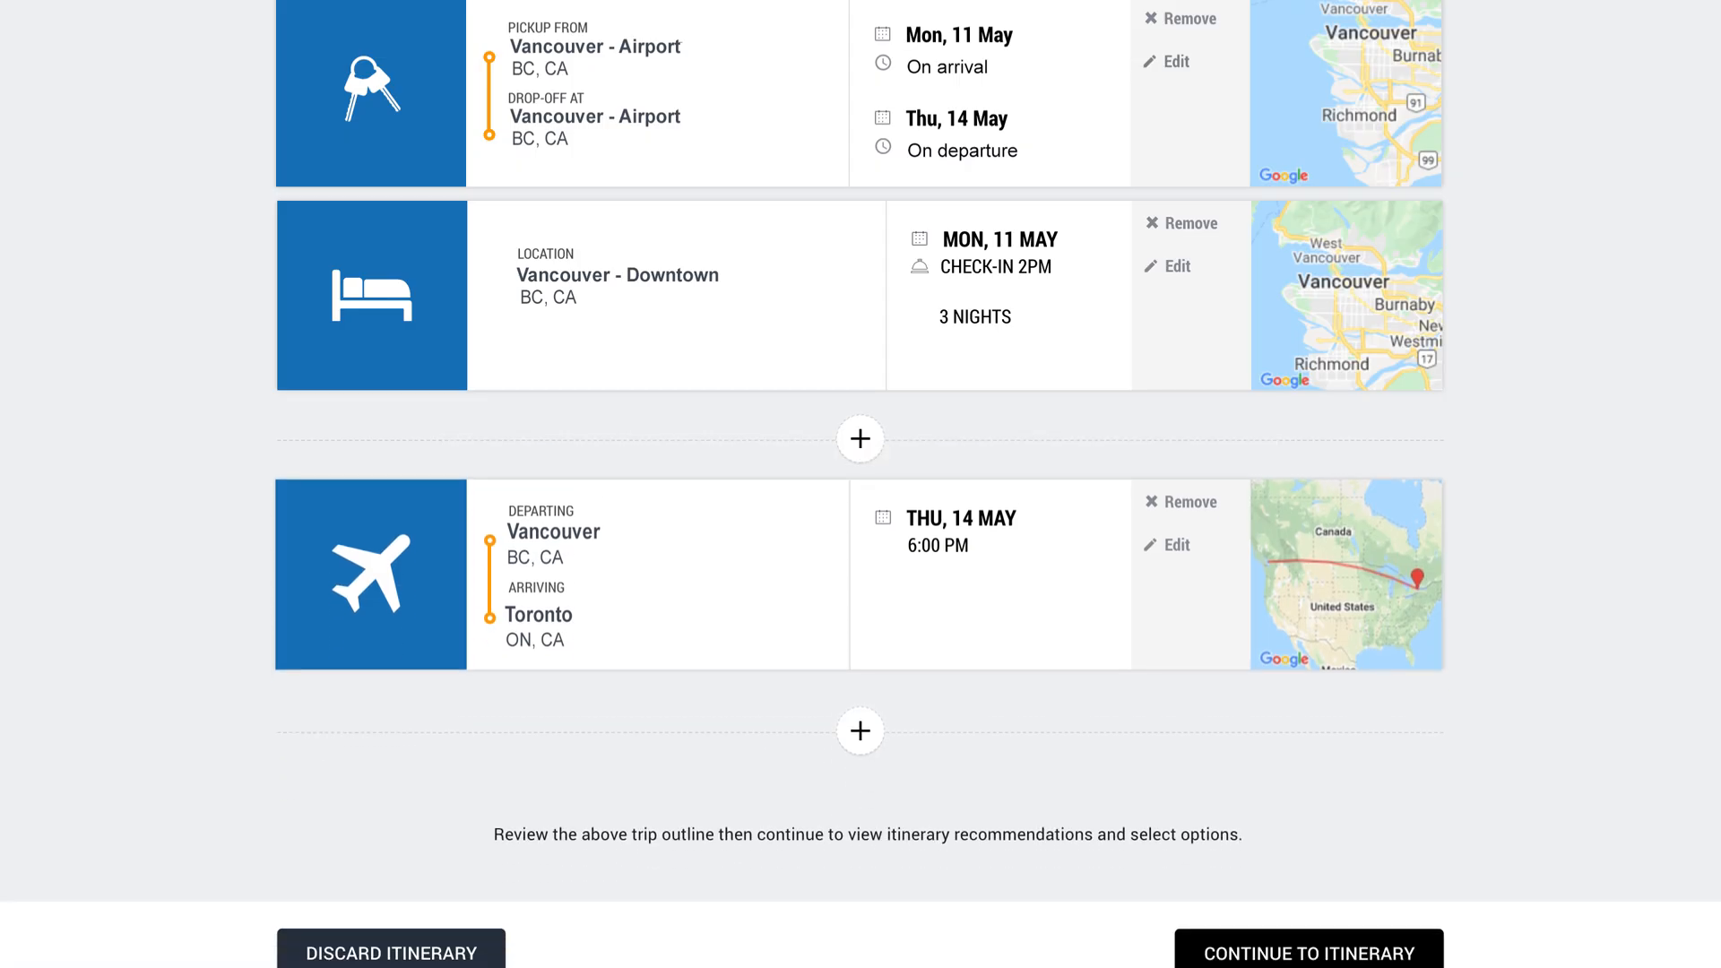
Edit the Vancouver hotel stay by location and enlarge its search radius to 7.0 km on the map.
{"action": "scroll", "coordinate": [861, 484], "scroll_direction": "up", "scroll_amount": 4}
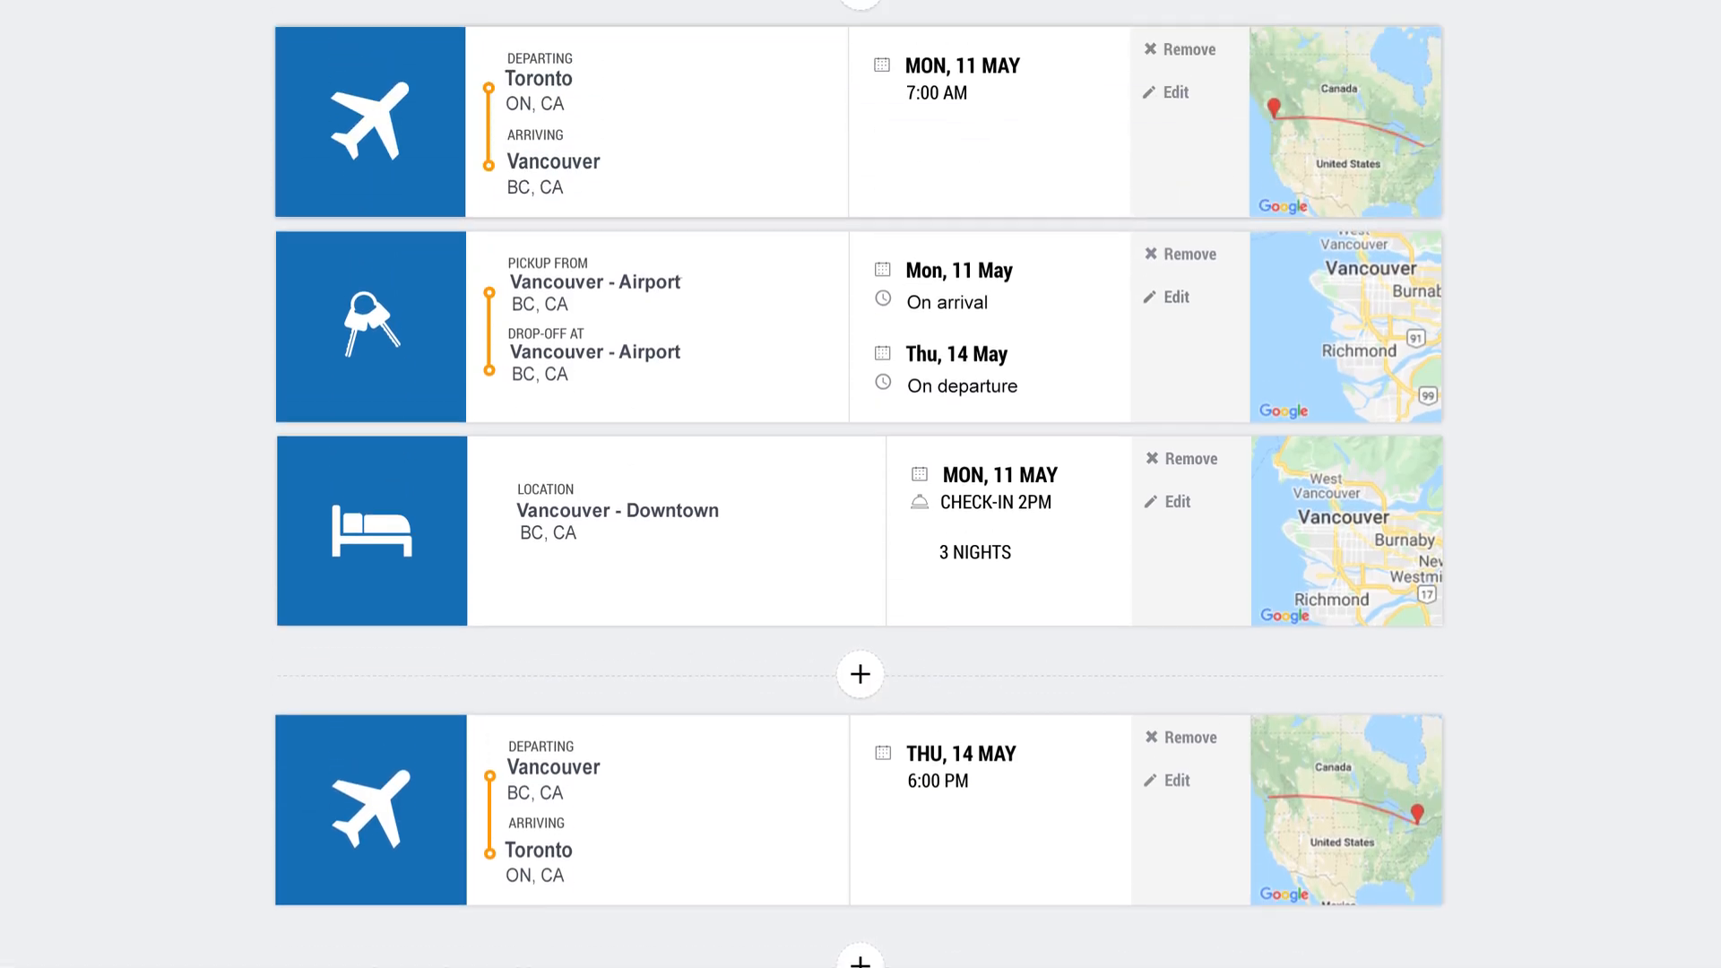
{"action": "left_click", "coordinate": [1174, 378]}
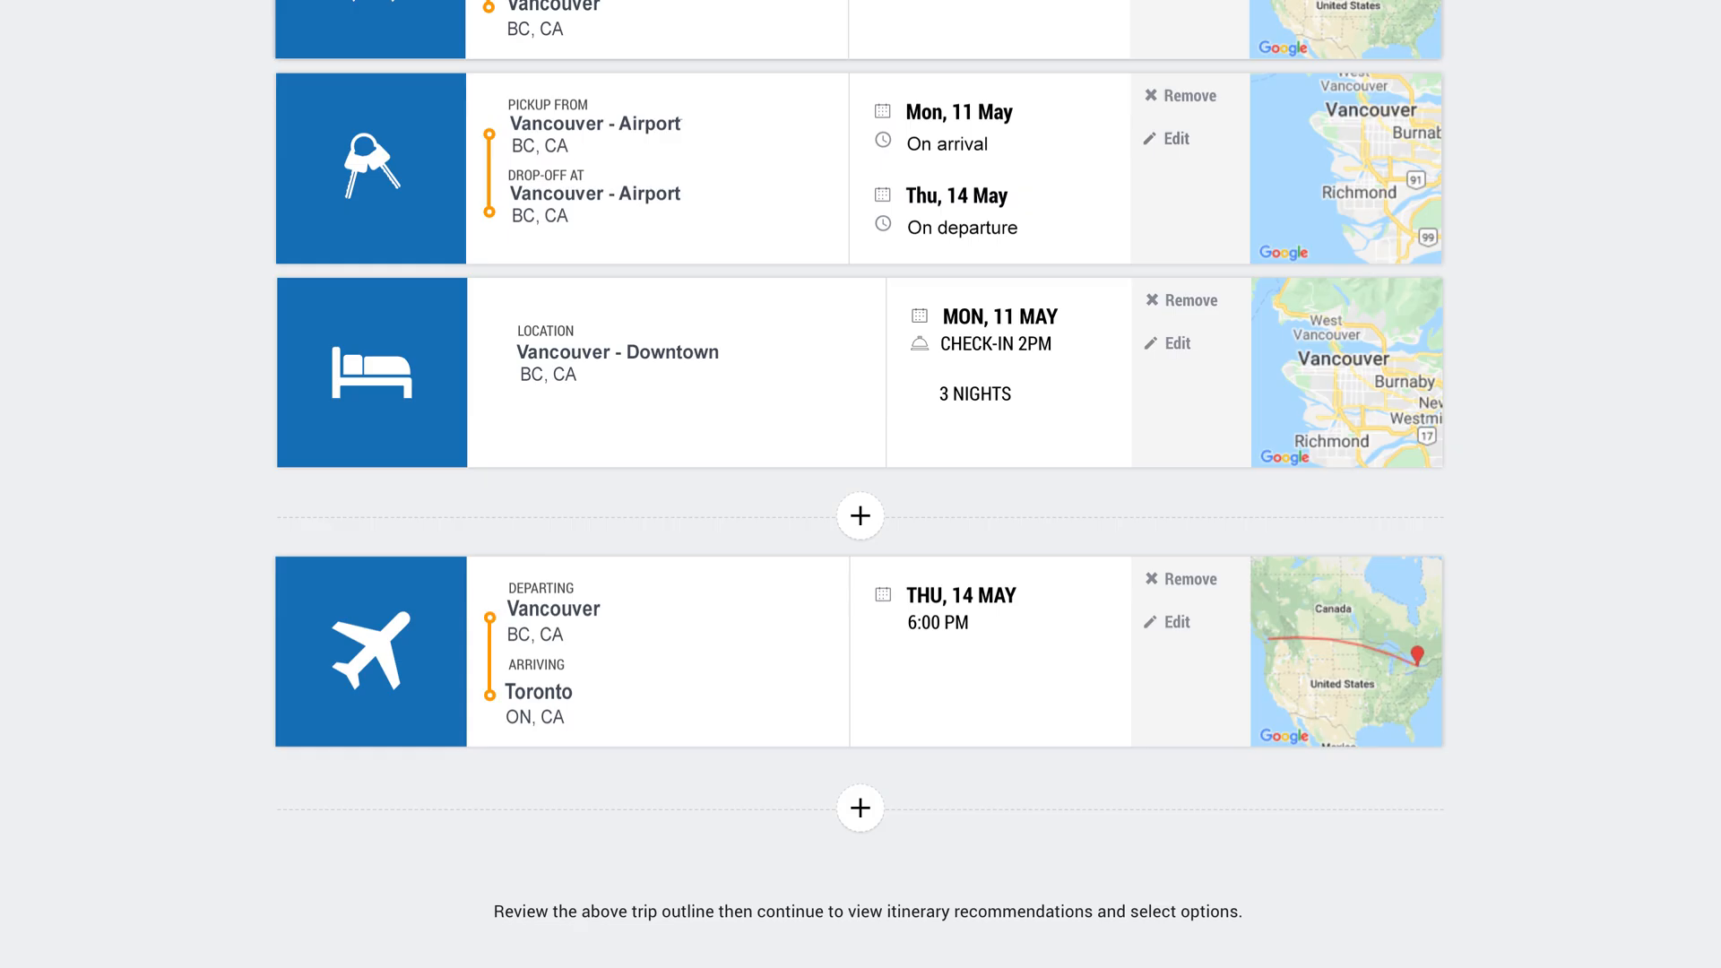
{"action": "left_click", "coordinate": [1178, 343]}
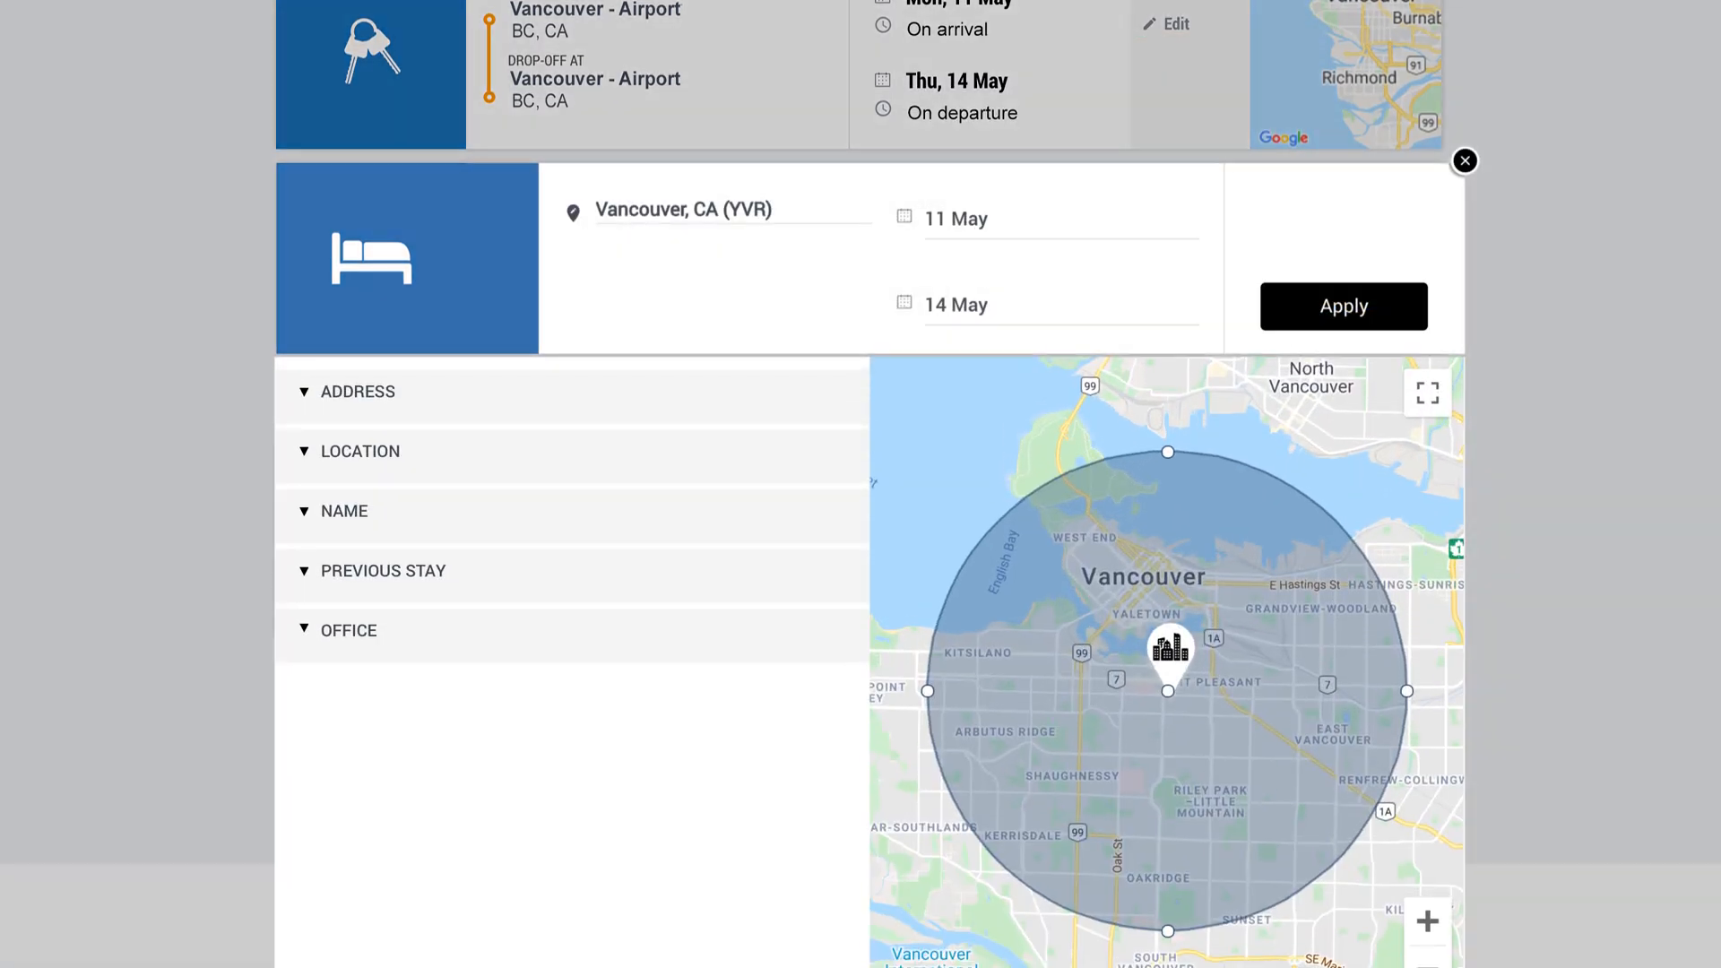
{"action": "left_click", "coordinate": [305, 452]}
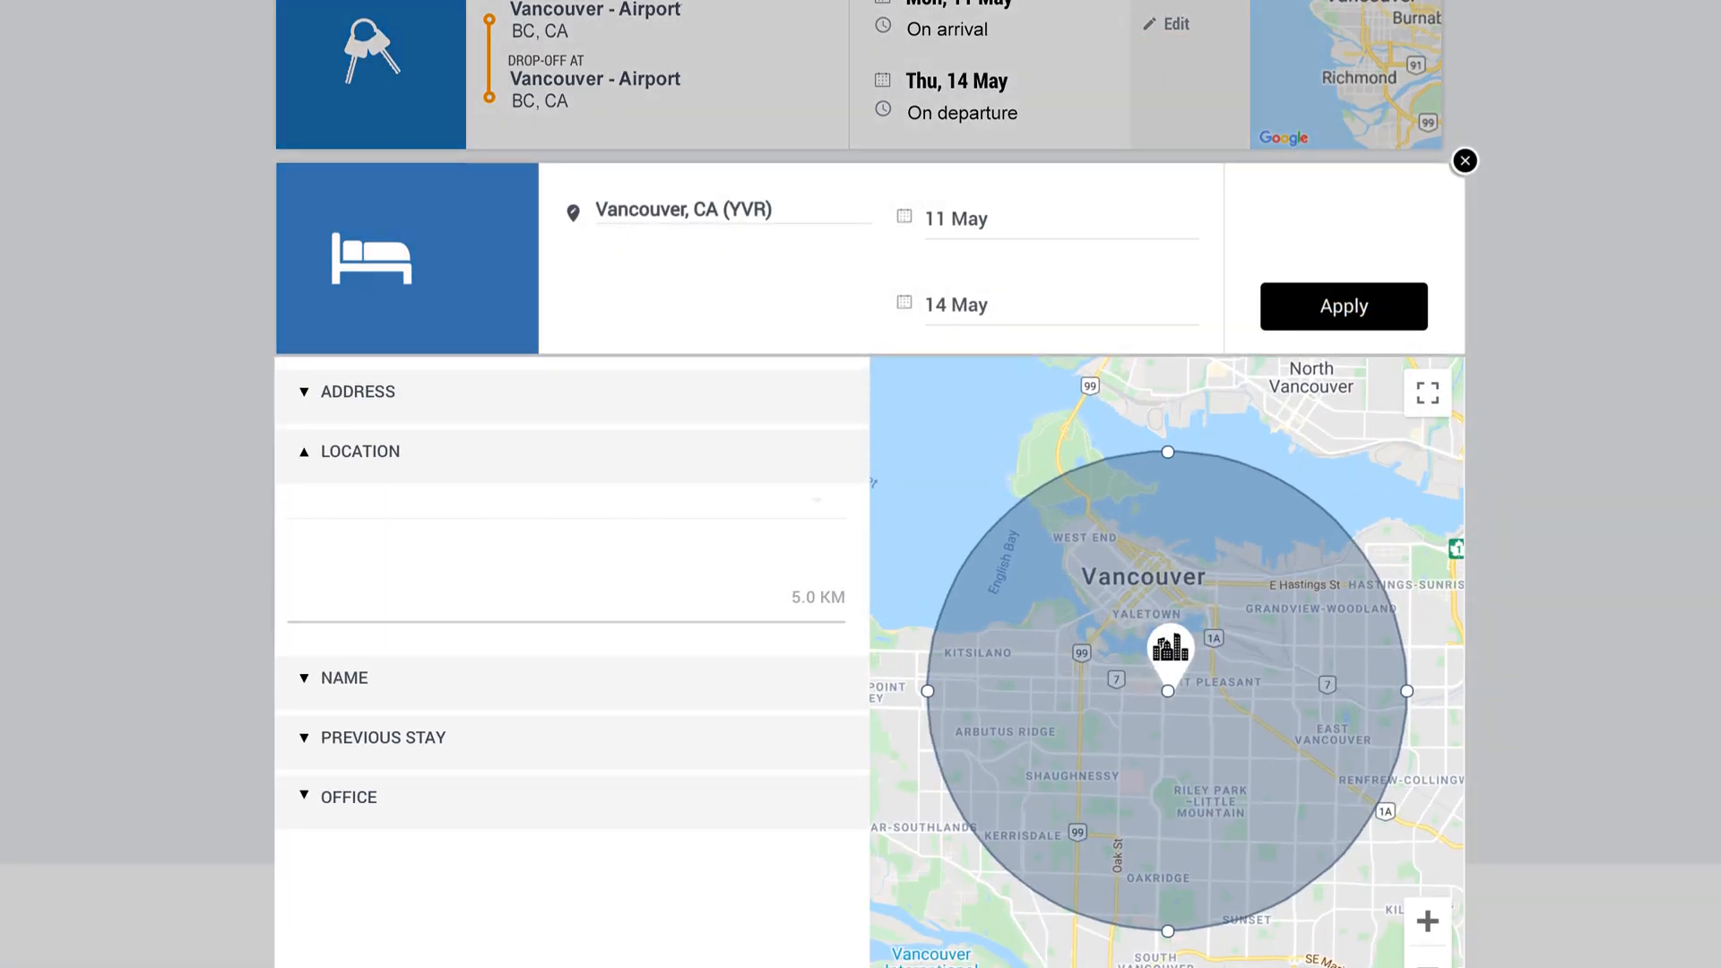
{"action": "left_click", "coordinate": [816, 501]}
{"action": "left_click", "coordinate": [1214, 694]}
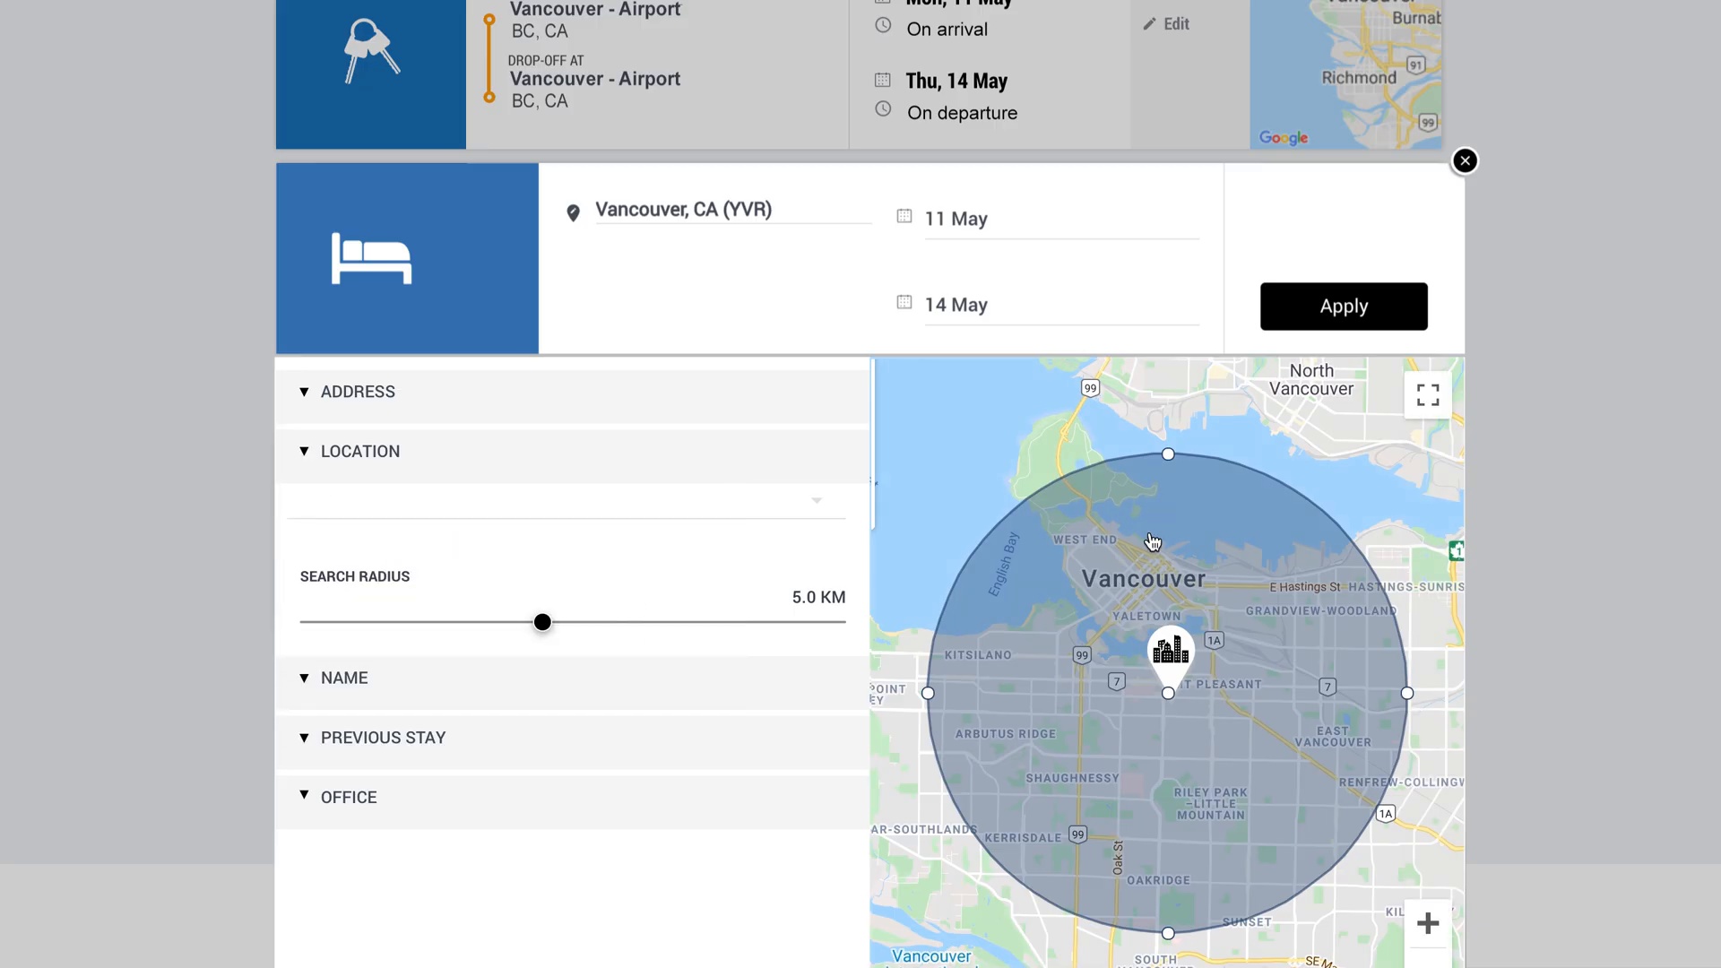
{"action": "left_click_drag", "start_coordinate": [1167, 451], "coordinate": [1167, 363]}
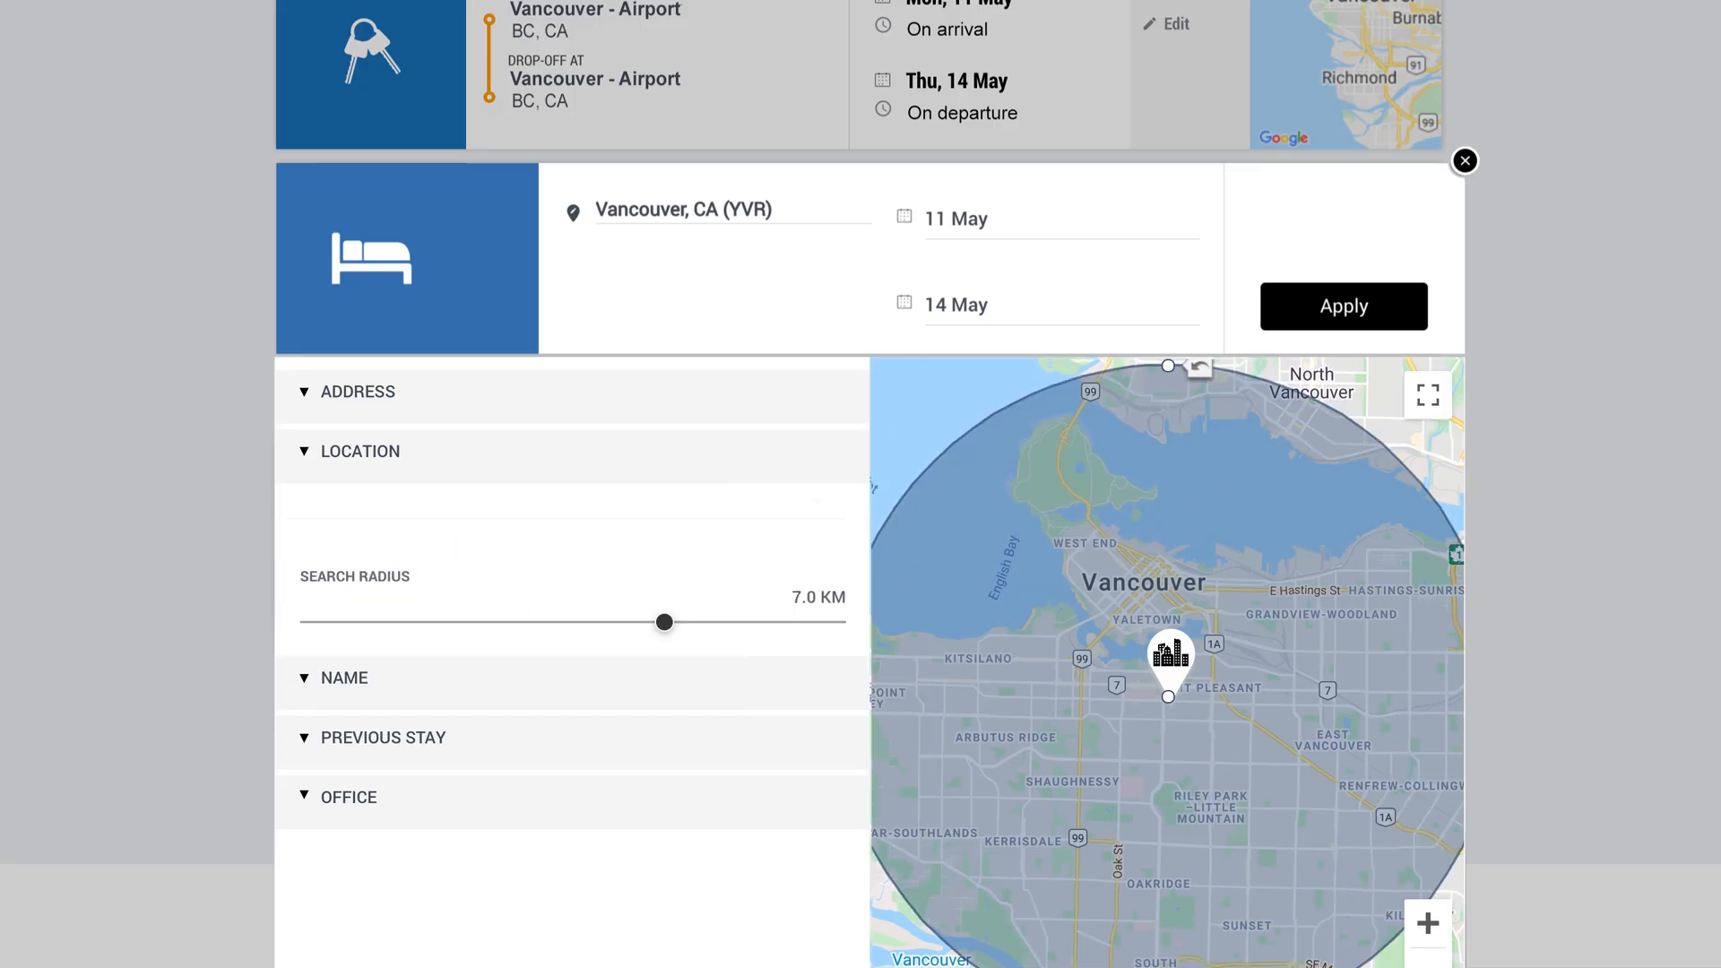
Search for the hotel by name with "Do" and continue from the trip outline to the recommended itinerary.
{"action": "left_click", "coordinate": [305, 678]}
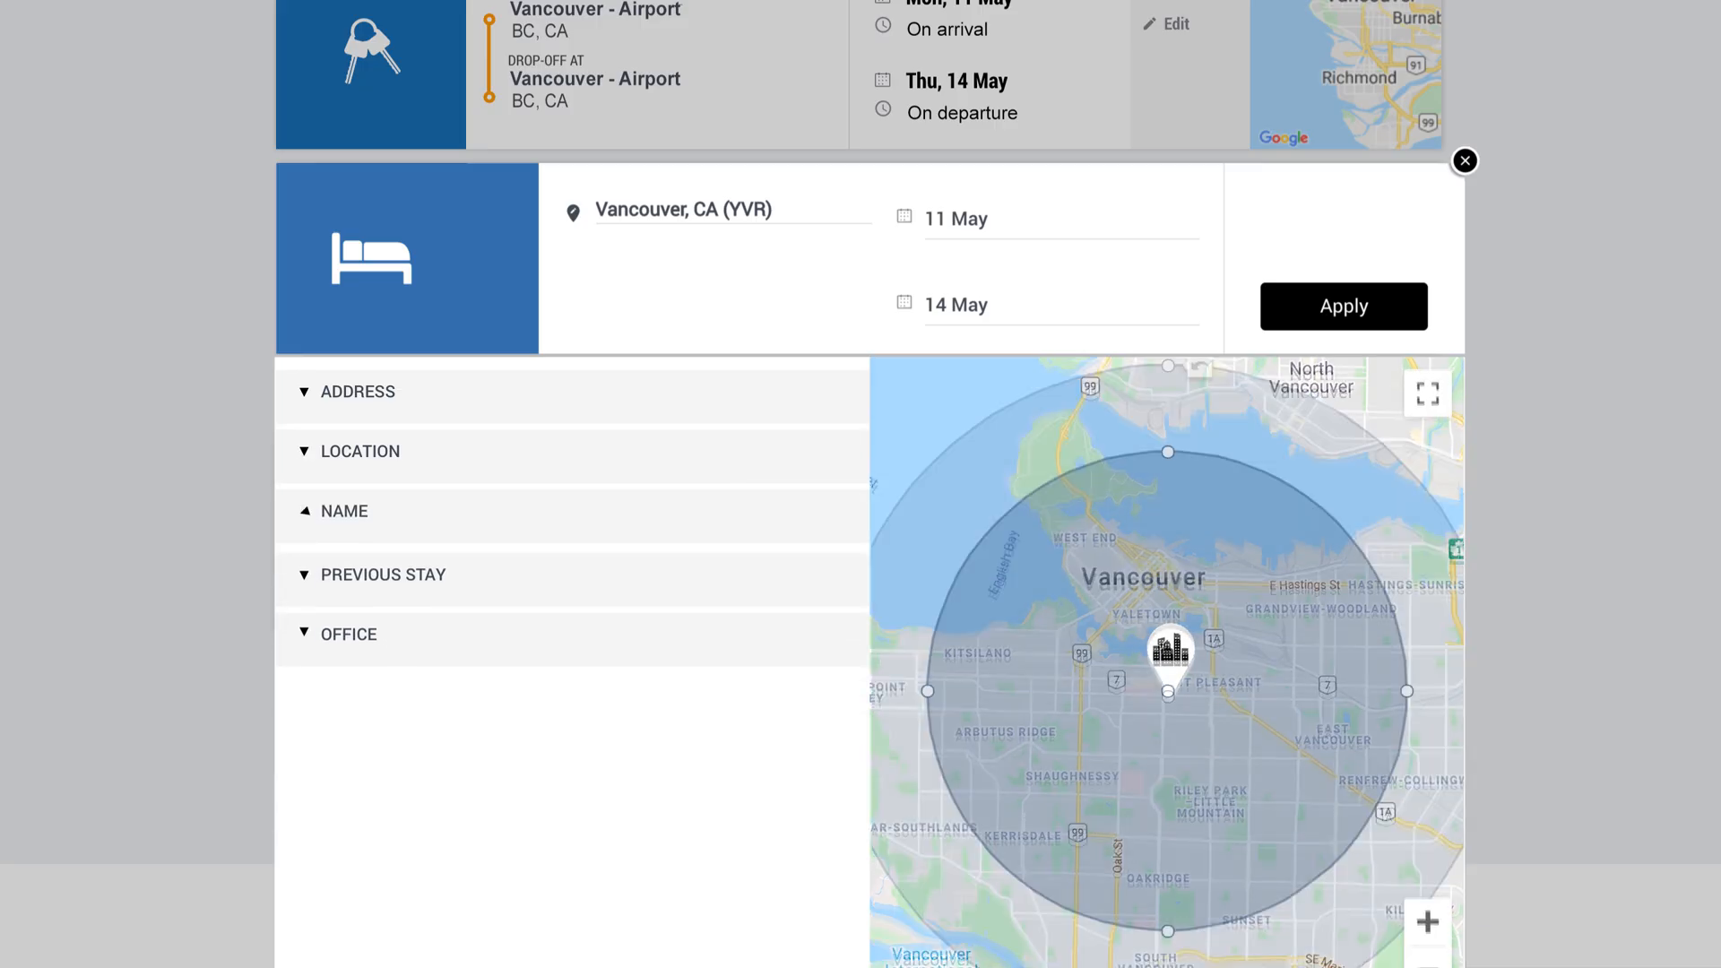
{"action": "type", "text": "Do"}
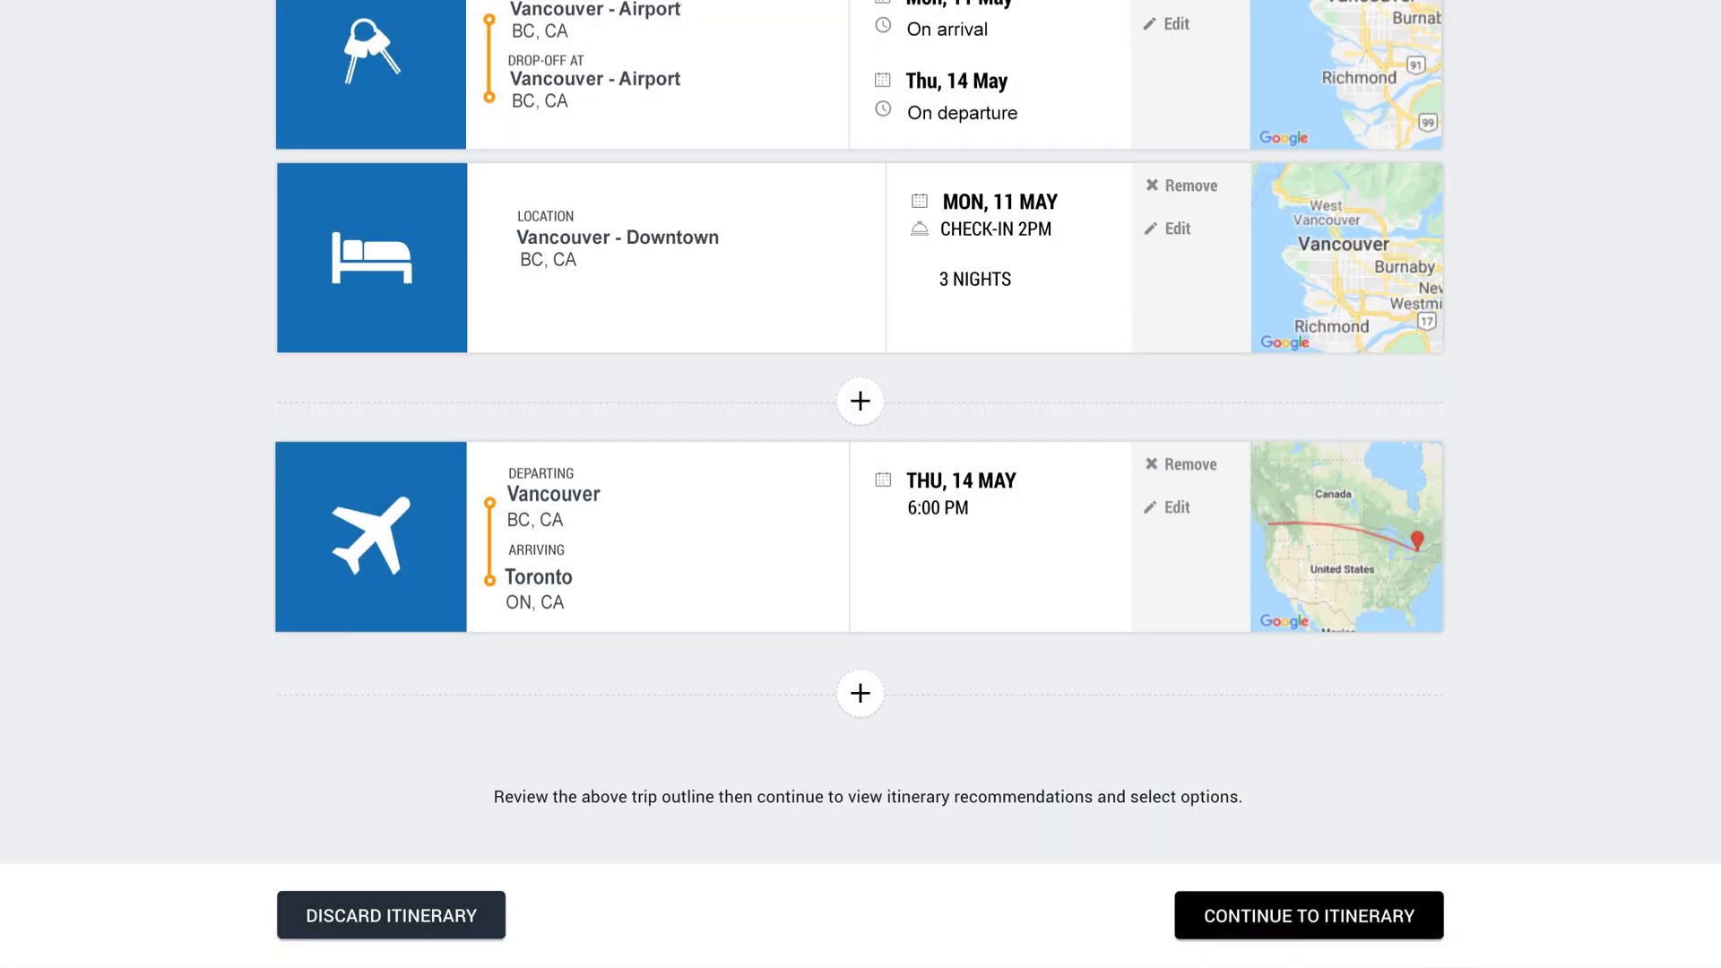
{"action": "left_click", "coordinate": [1305, 915]}
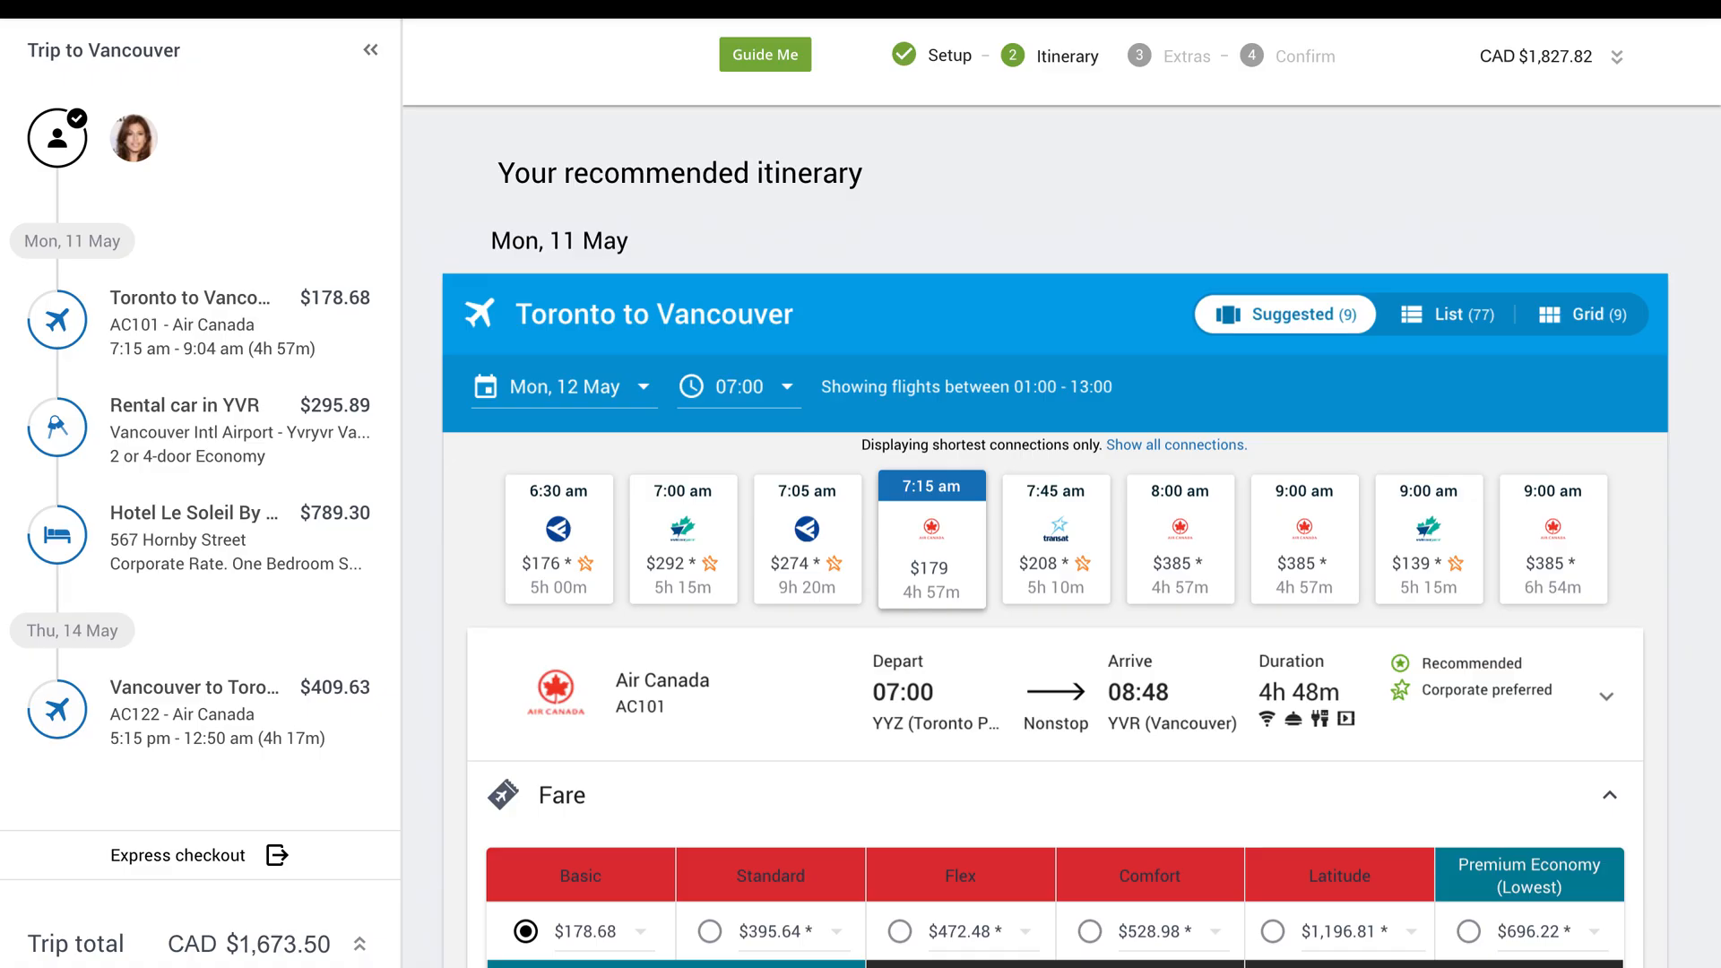
Examine the recommended outbound flight, rental car, hotel stay and return flight of the Vancouver trip.
{"action": "scroll", "coordinate": [1055, 538], "scroll_direction": "down", "scroll_amount": 4}
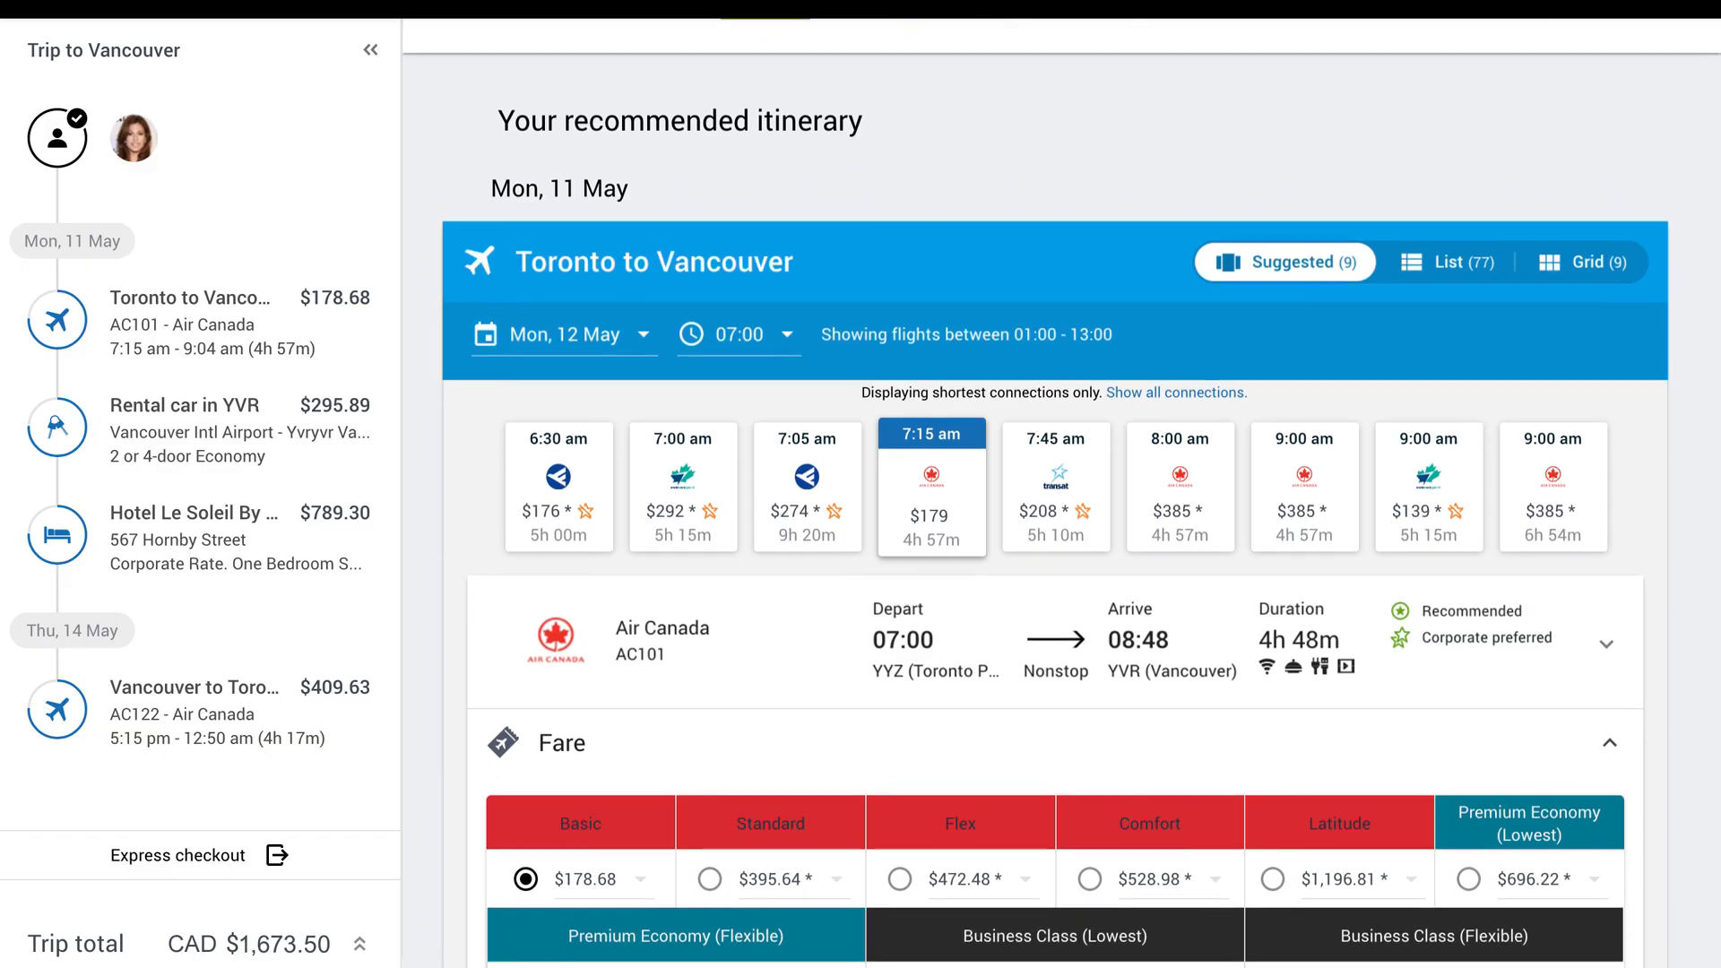
{"action": "scroll", "coordinate": [1055, 538], "scroll_direction": "down", "scroll_amount": 12}
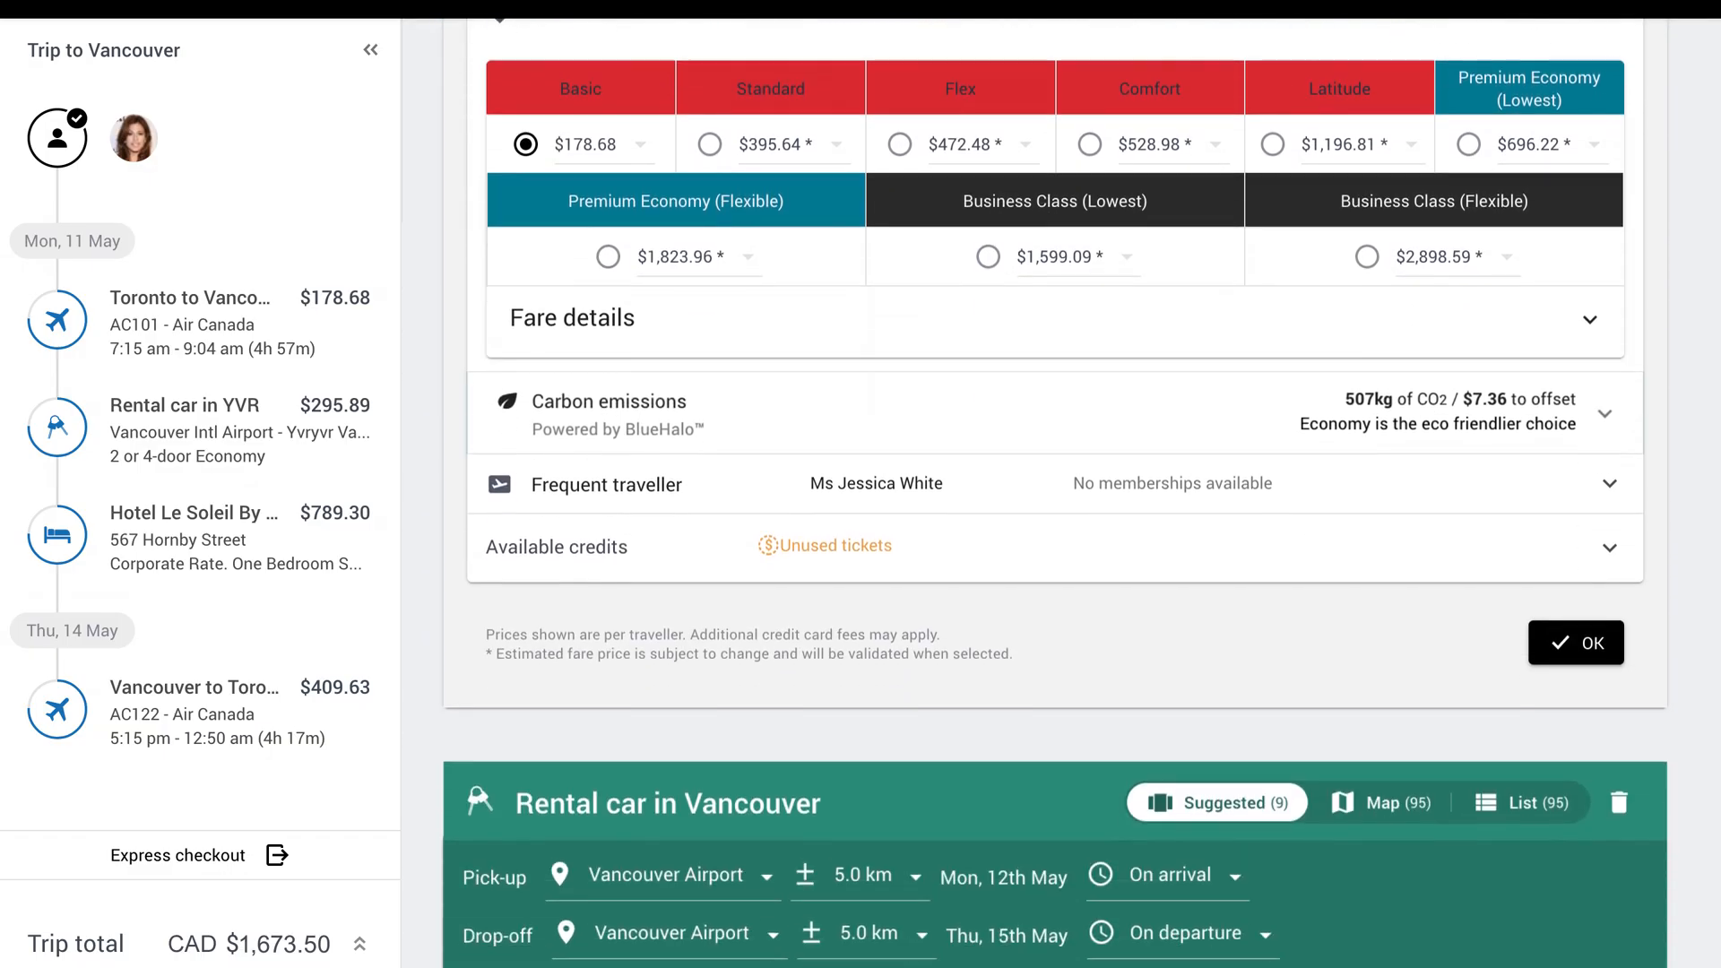
{"action": "scroll", "coordinate": [1056, 538], "scroll_direction": "down", "scroll_amount": 14}
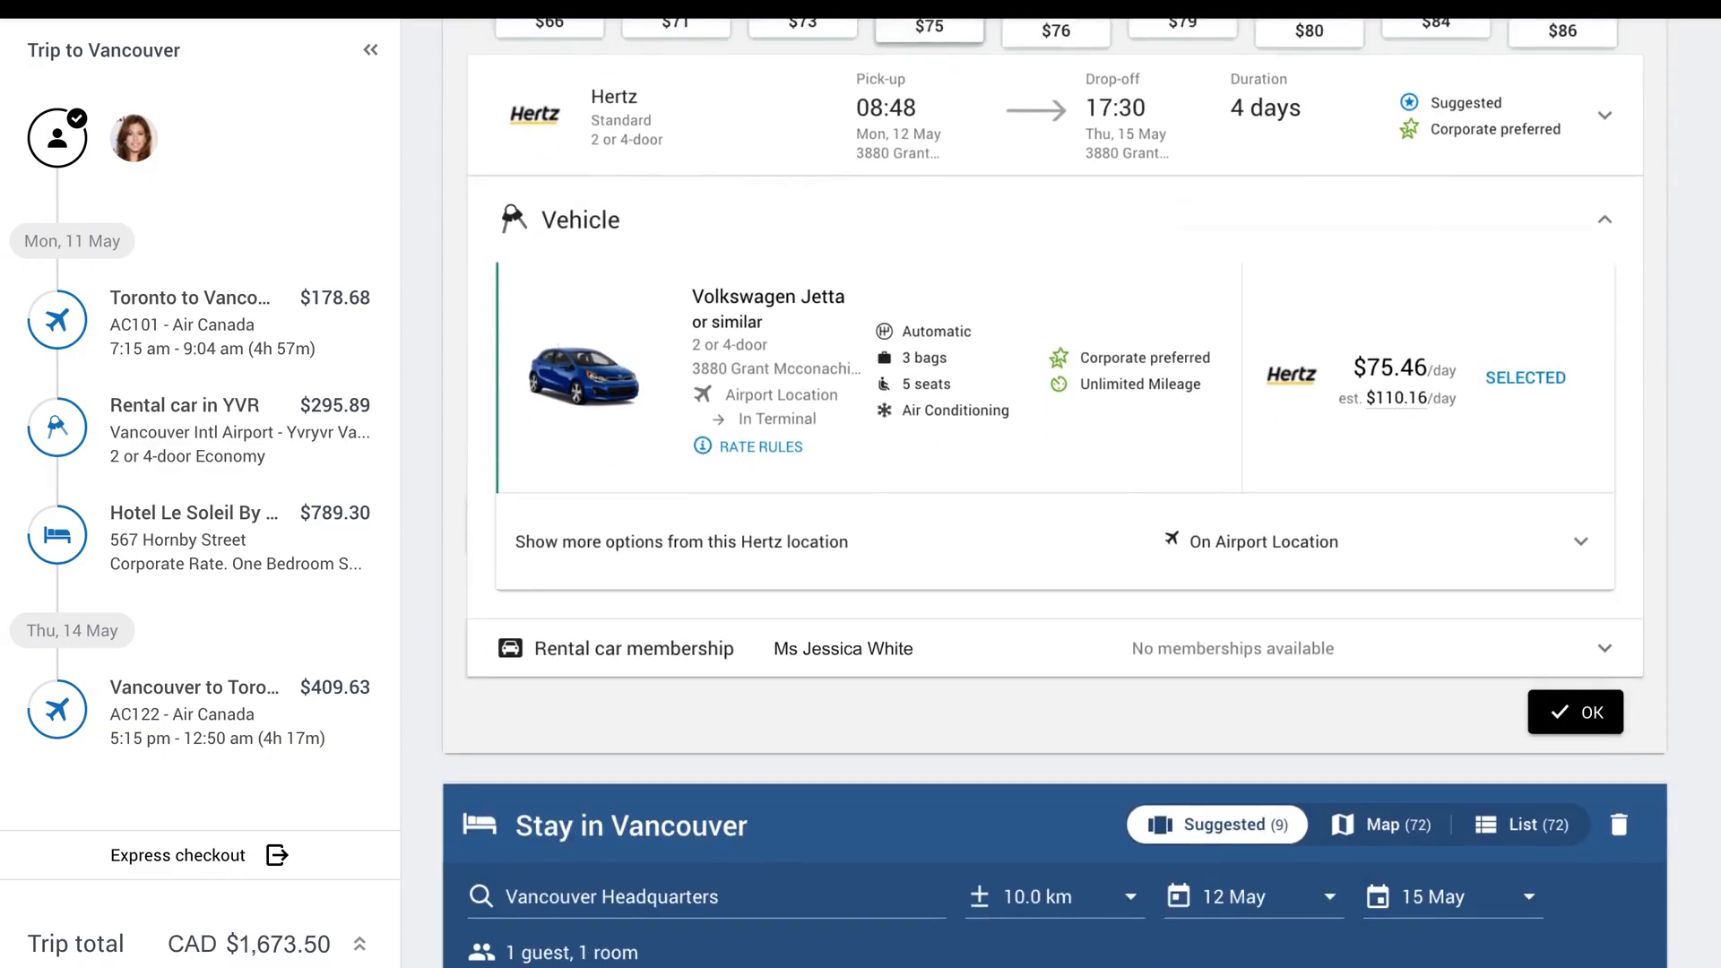
{"action": "scroll", "coordinate": [1055, 538], "scroll_direction": "down", "scroll_amount": 13}
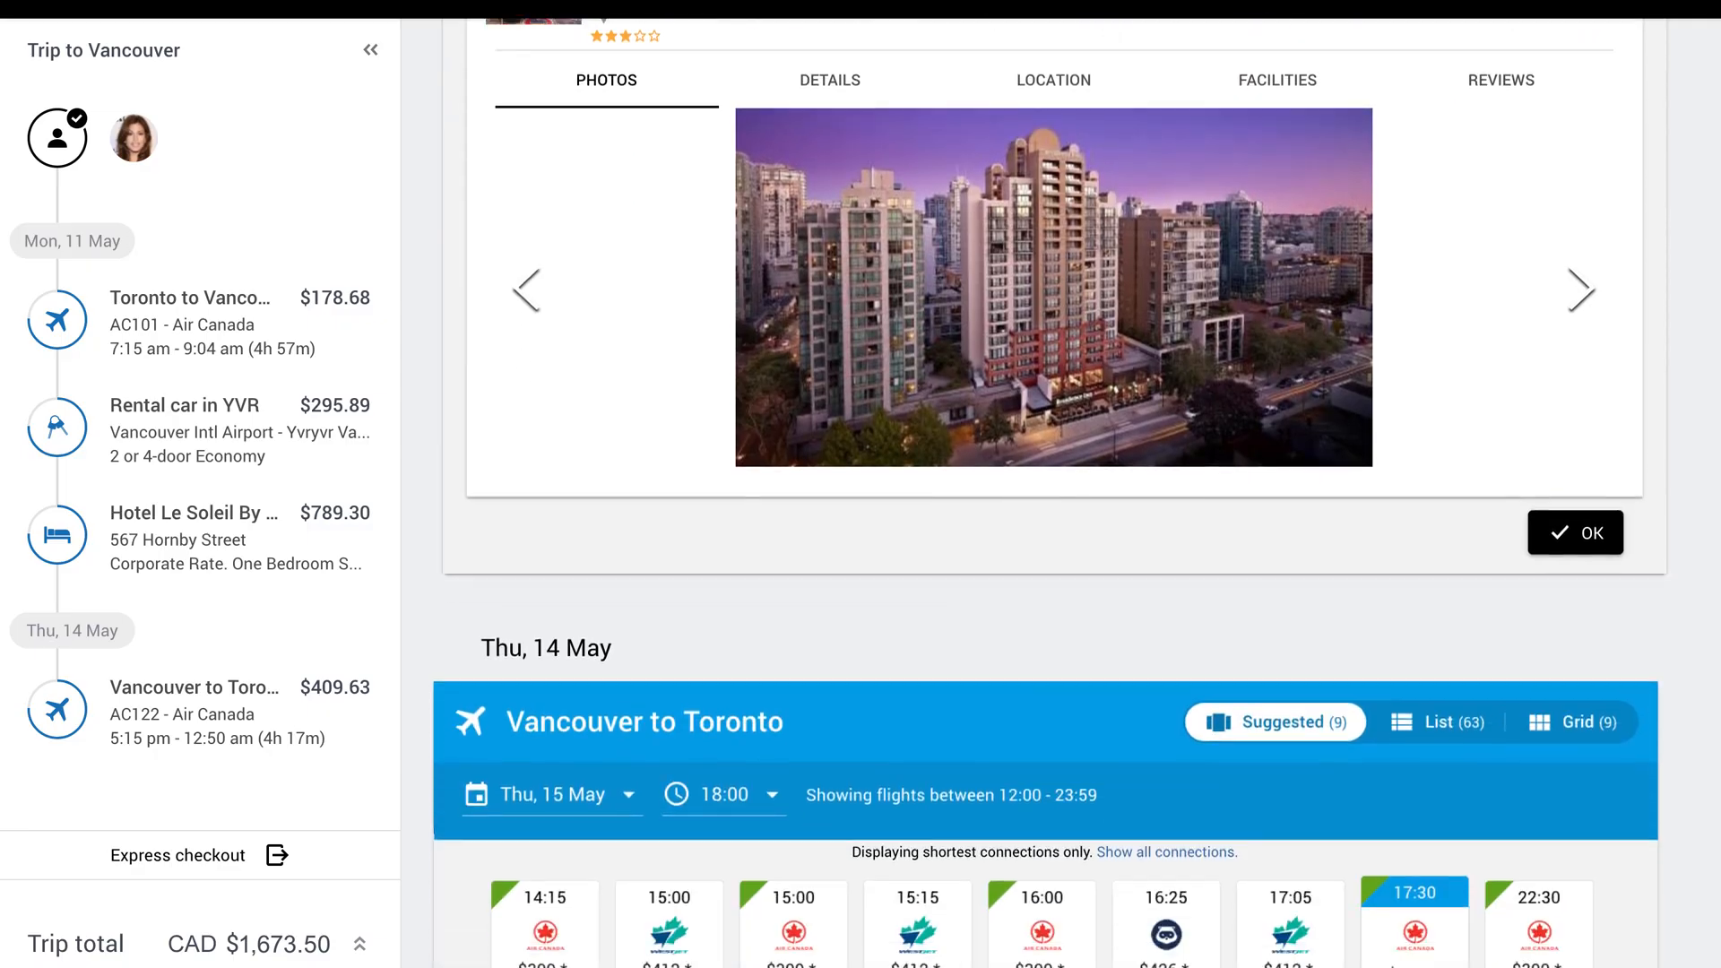
{"action": "scroll", "coordinate": [1055, 538], "scroll_direction": "down", "scroll_amount": 5}
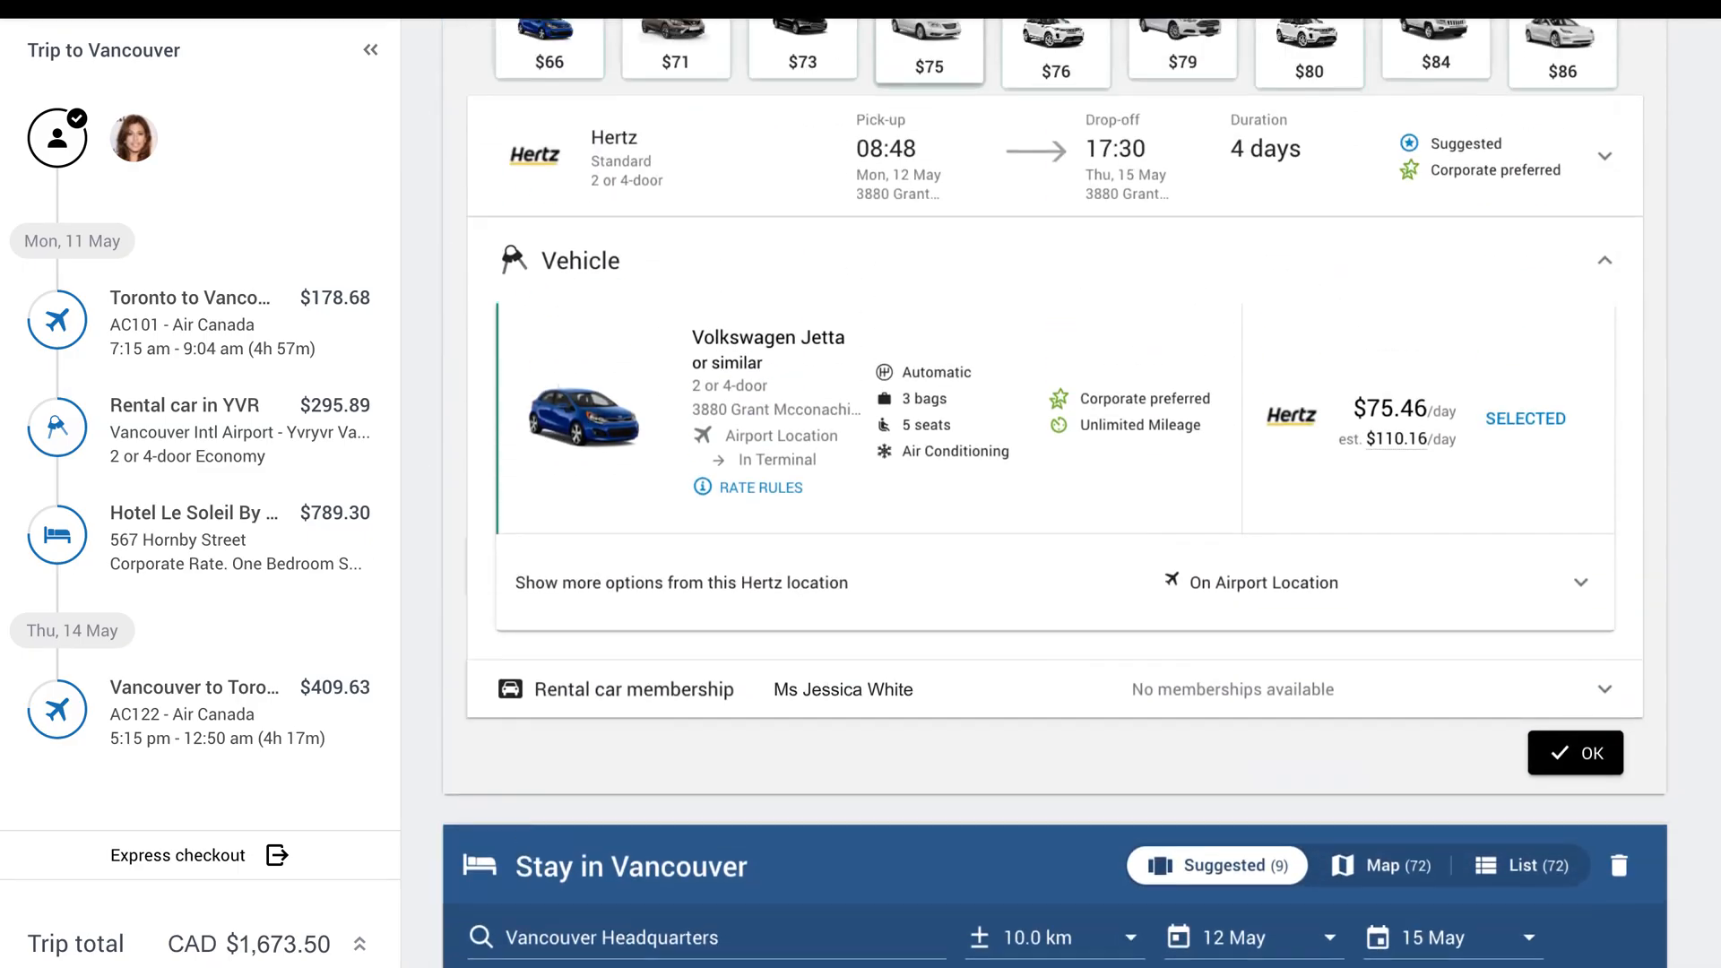
{"action": "scroll", "coordinate": [1055, 511], "scroll_direction": "up", "scroll_amount": 12}
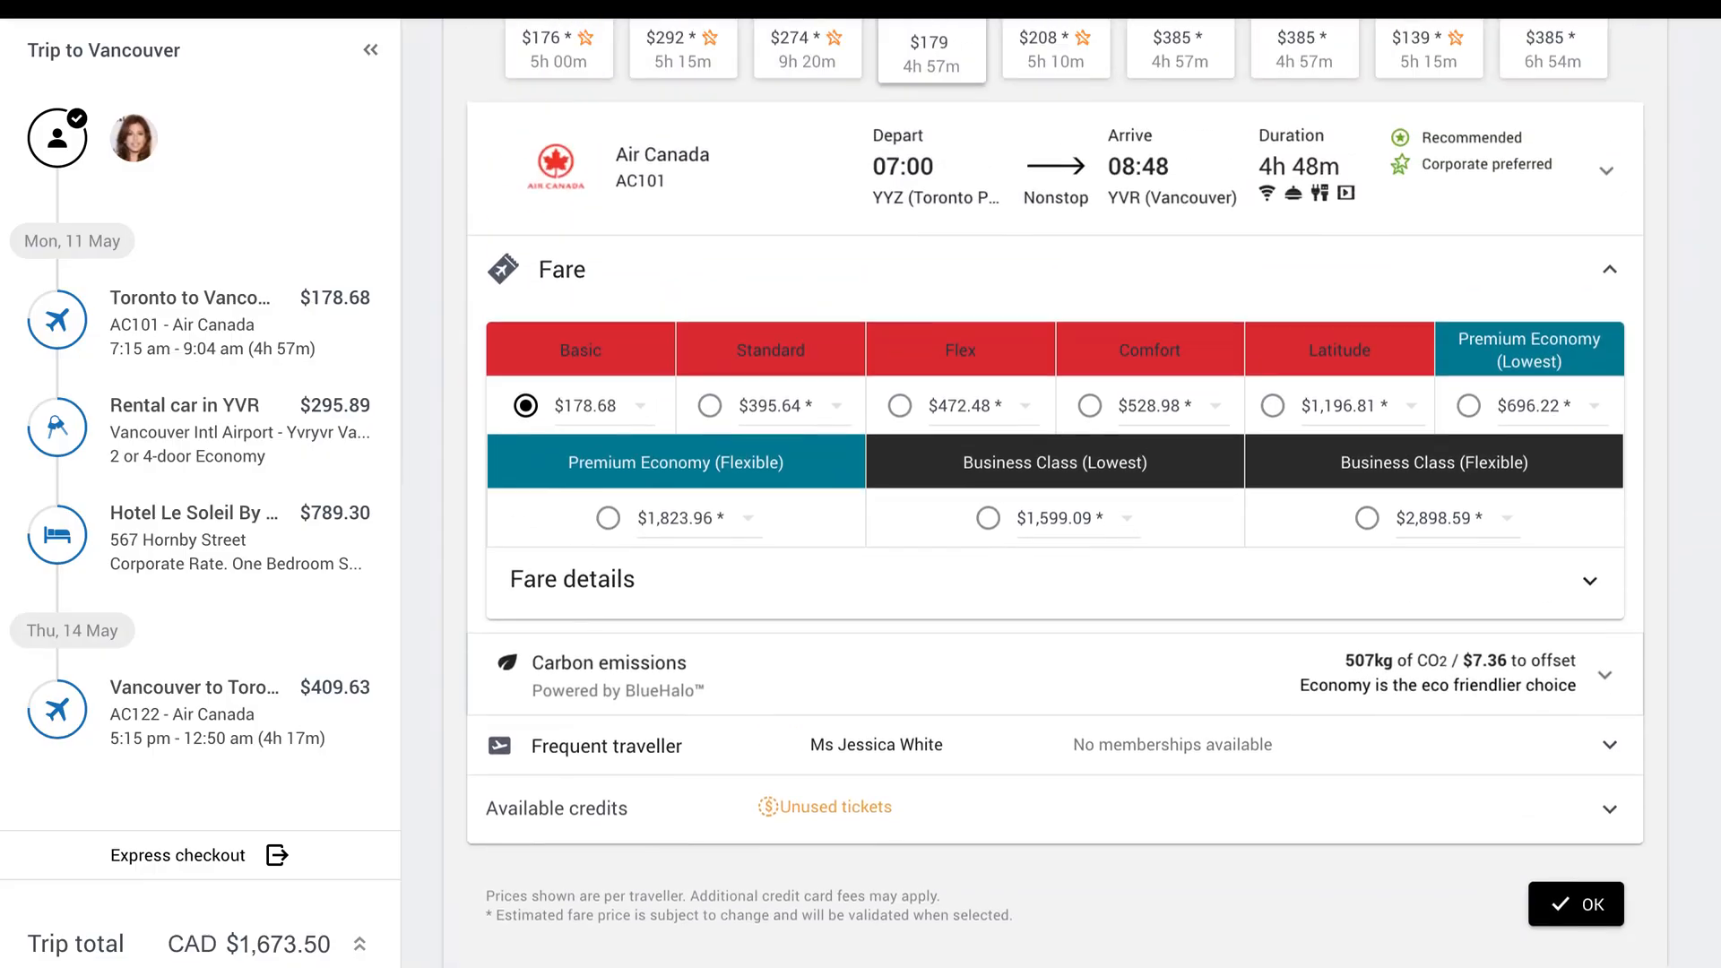
{"action": "scroll", "coordinate": [1056, 511], "scroll_direction": "up", "scroll_amount": 1}
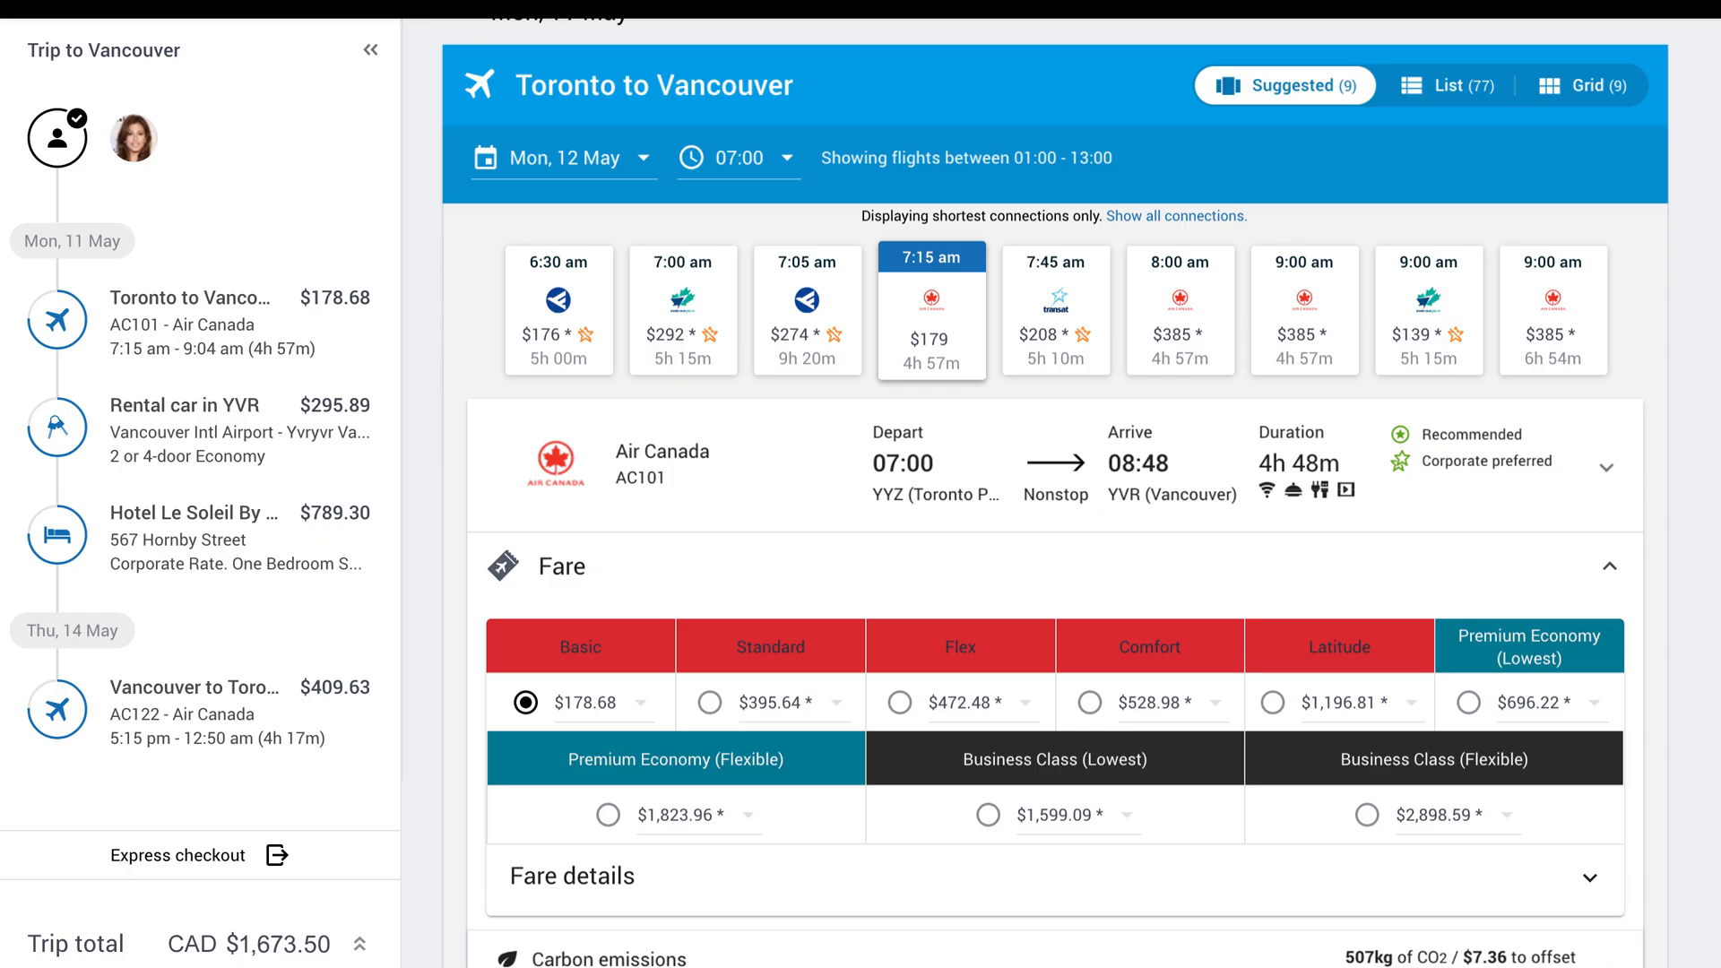
Review the outbound flight's fare details and the pick-up and drop-off depot hours for the Vancouver rental car.
{"action": "scroll", "coordinate": [1056, 492], "scroll_direction": "down", "scroll_amount": 7}
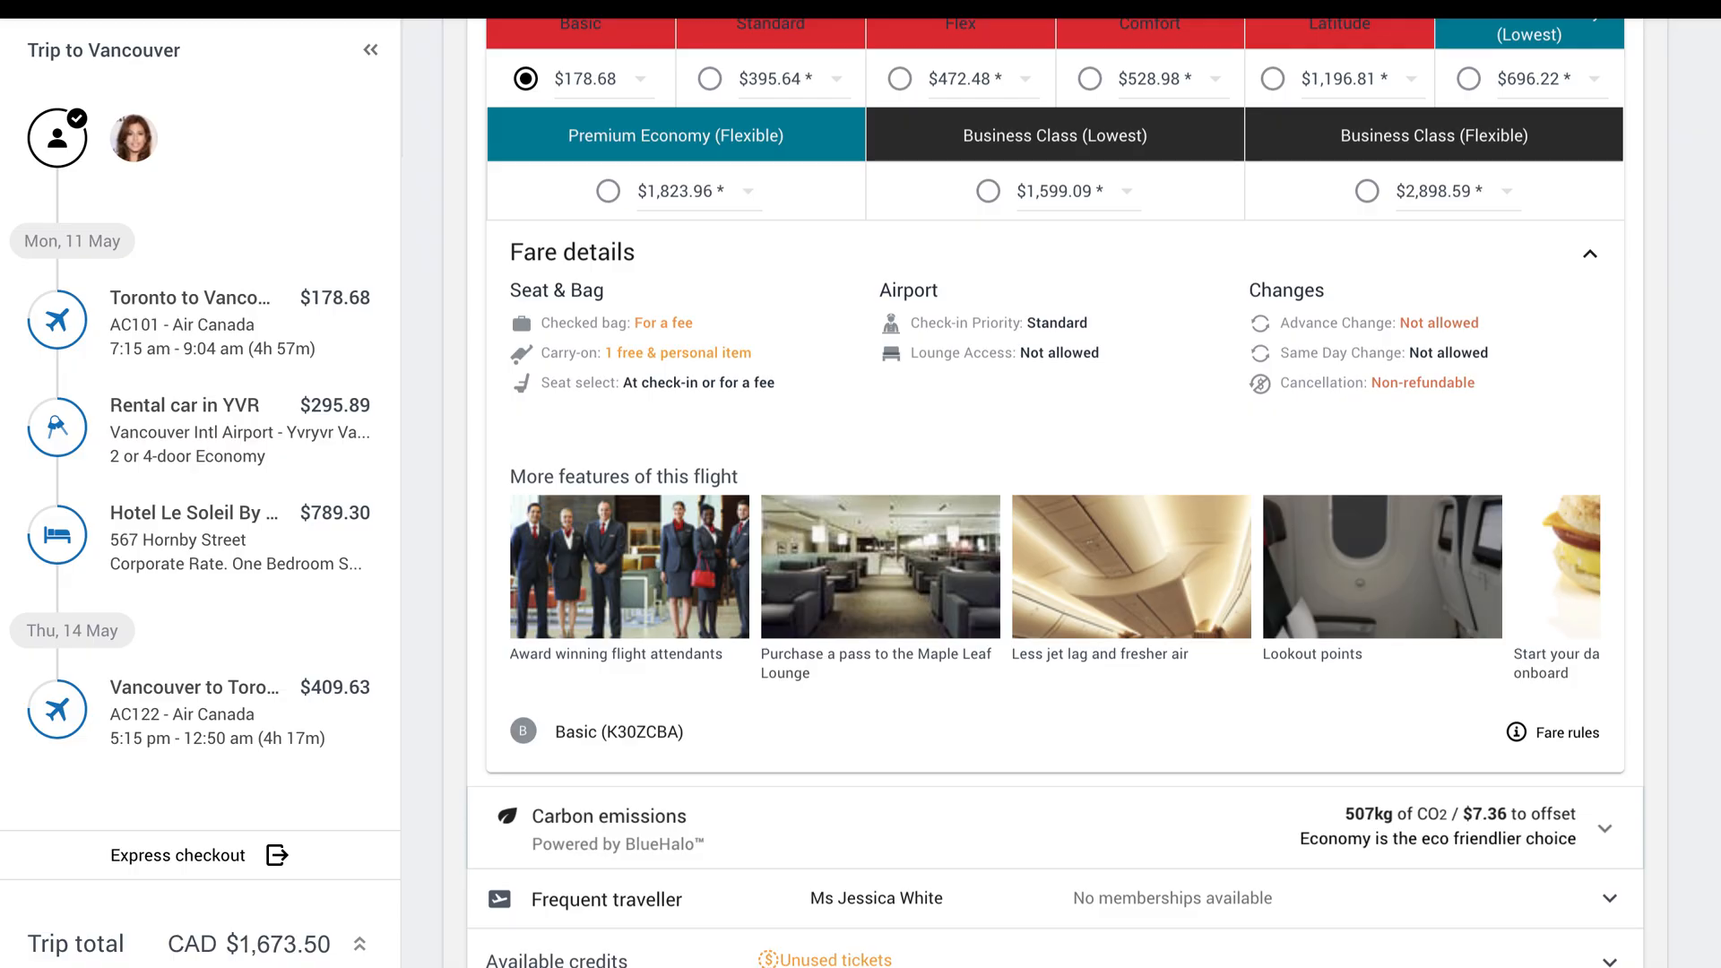
{"action": "scroll", "coordinate": [1055, 493], "scroll_direction": "down", "scroll_amount": 4}
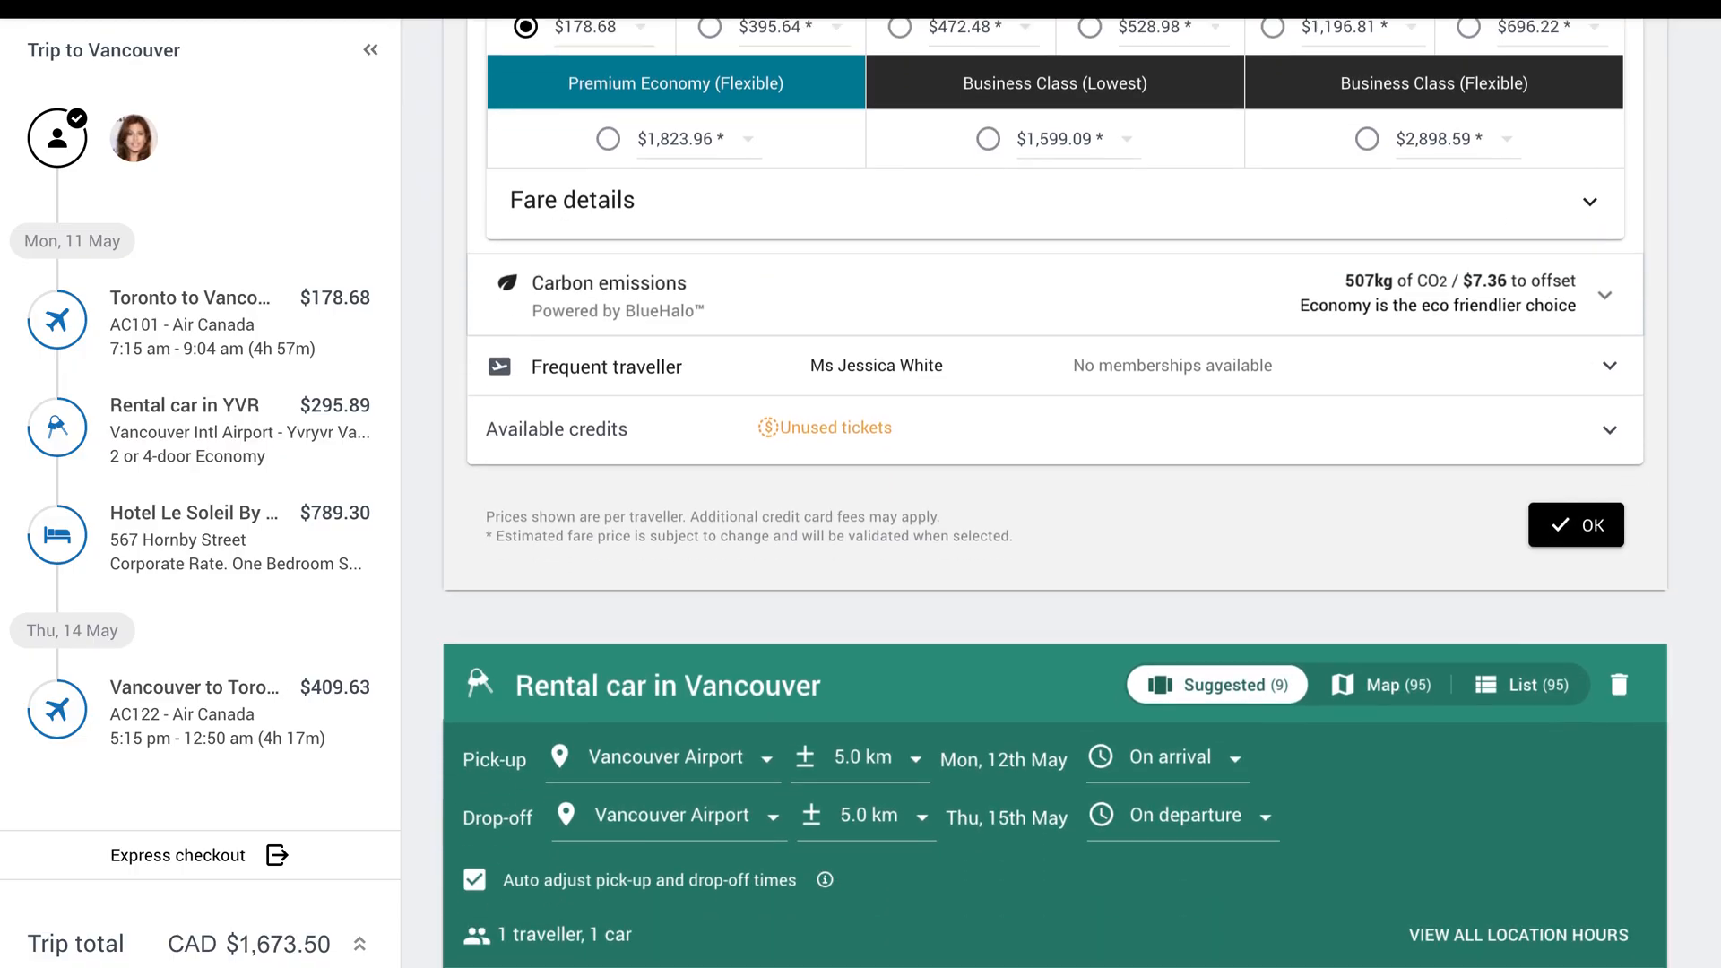
{"action": "scroll", "coordinate": [1055, 493], "scroll_direction": "down", "scroll_amount": 3}
{"action": "left_click", "coordinate": [1533, 318]}
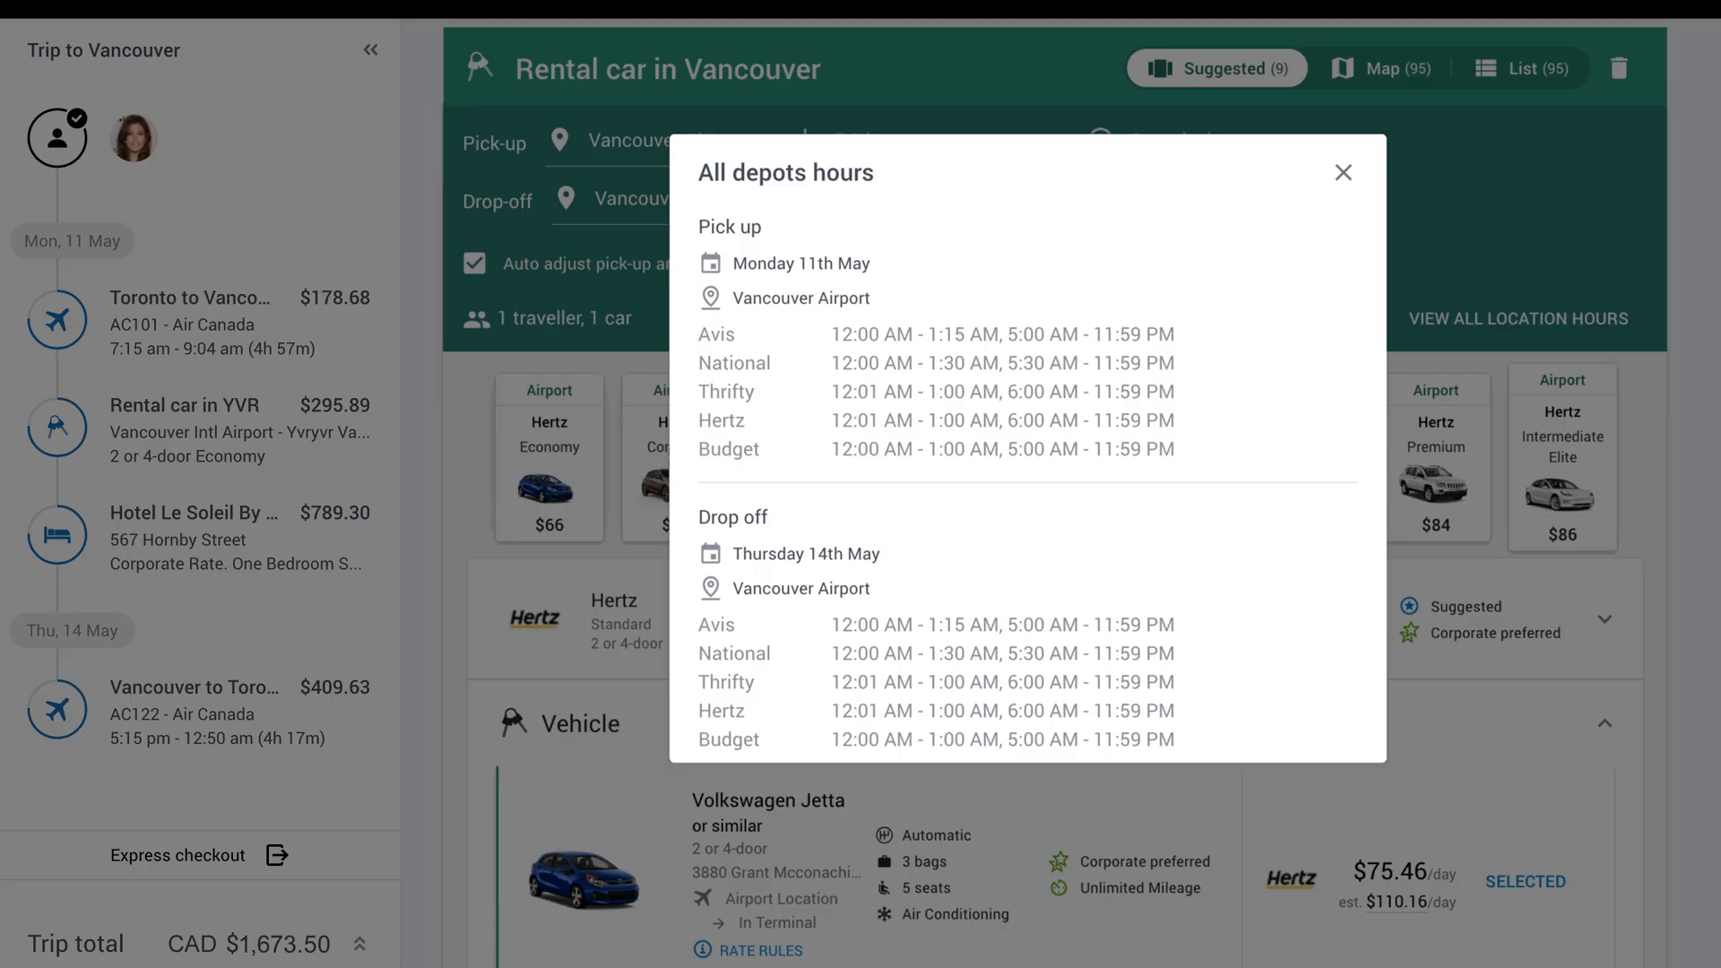
{"action": "key", "text": "Escape"}
View the rate rules of the selected Residence Inn By Marriott room, and browse the hotel's photos and location.
{"action": "scroll", "coordinate": [1056, 493], "scroll_direction": "down", "scroll_amount": 10}
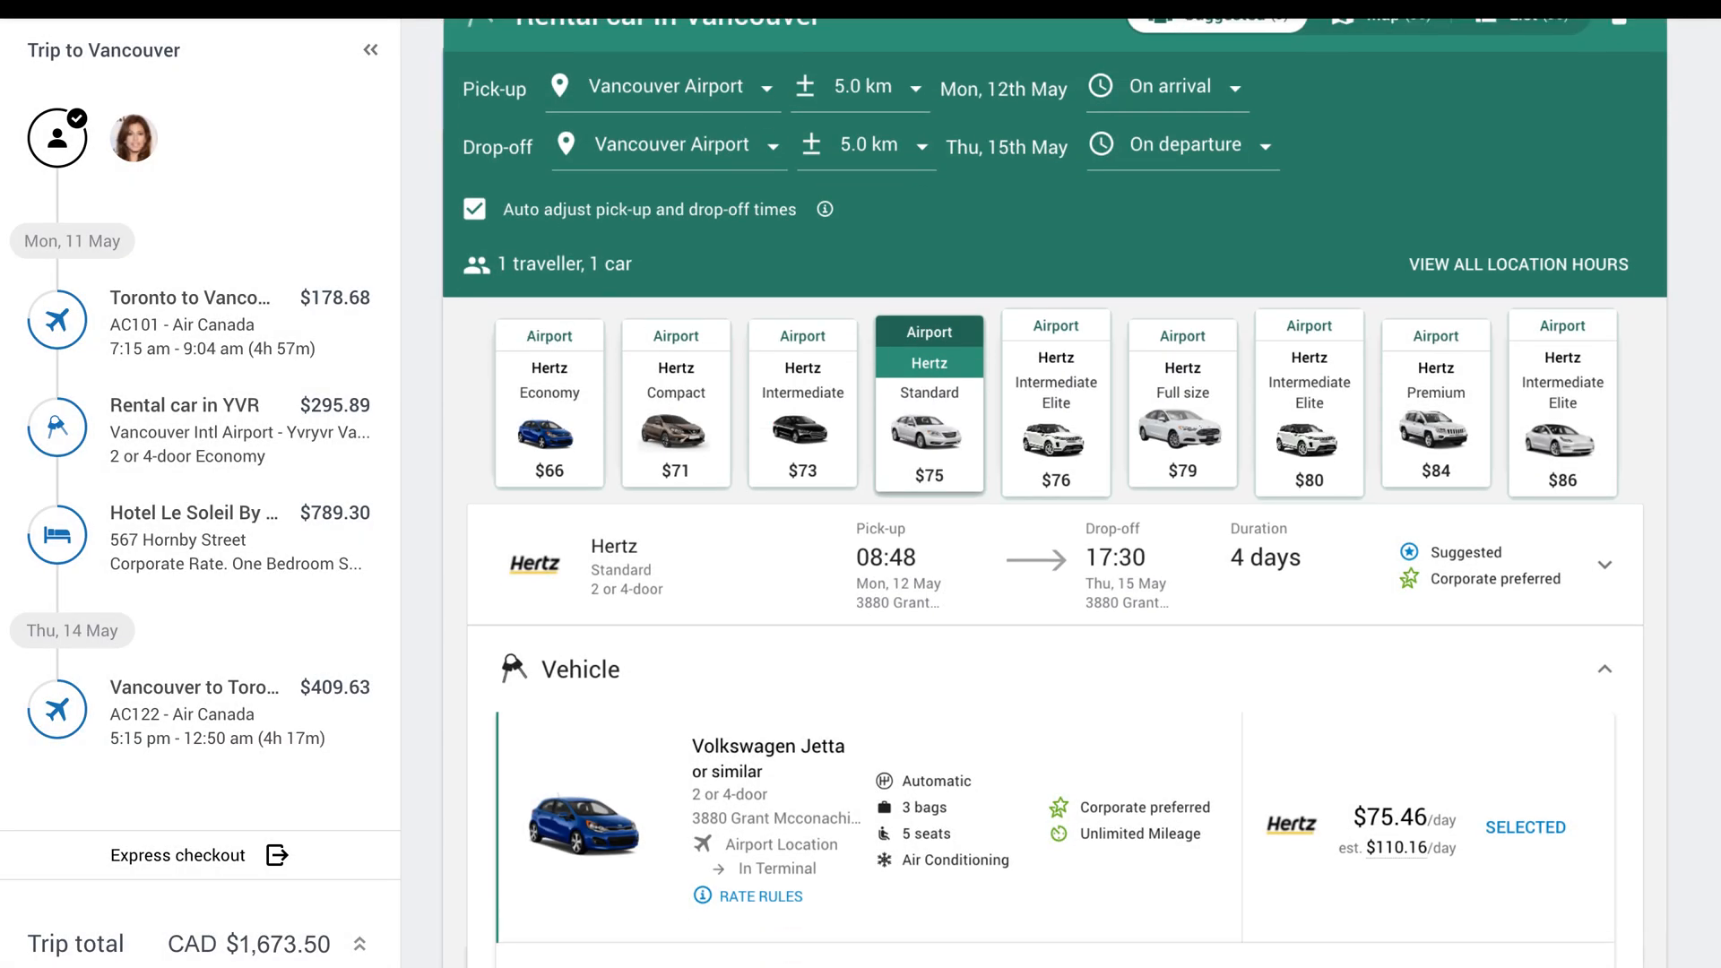
{"action": "scroll", "coordinate": [1055, 494], "scroll_direction": "down", "scroll_amount": 3}
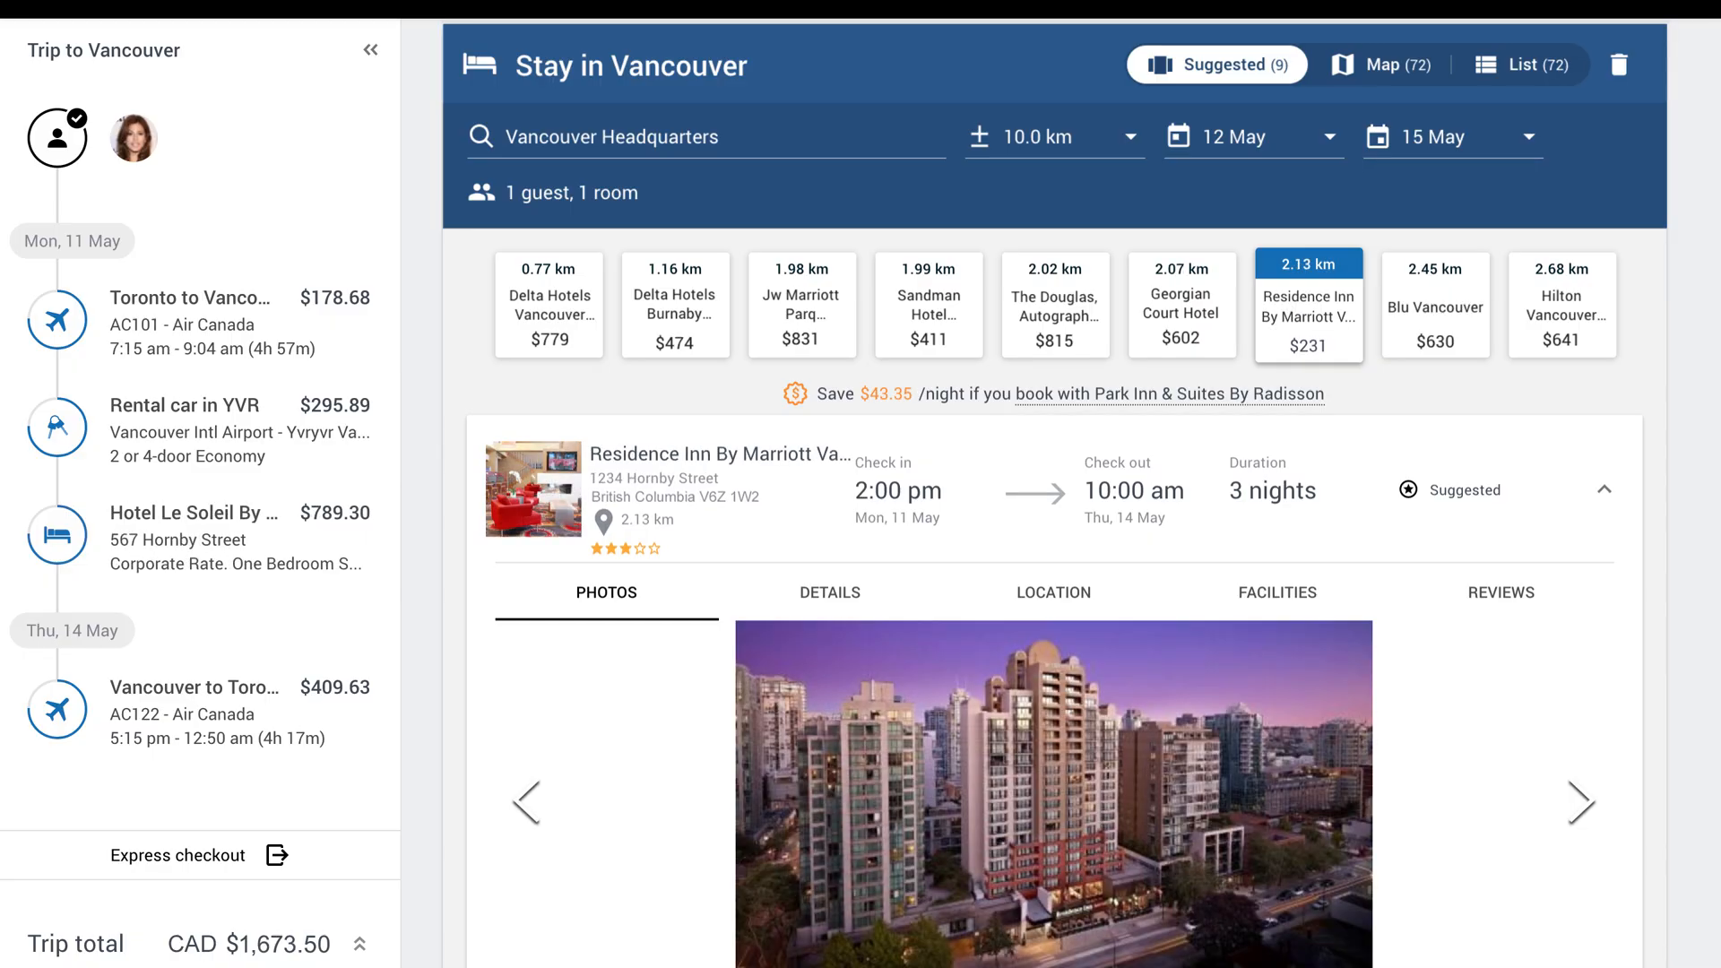
{"action": "scroll", "coordinate": [1055, 493], "scroll_direction": "down", "scroll_amount": 3}
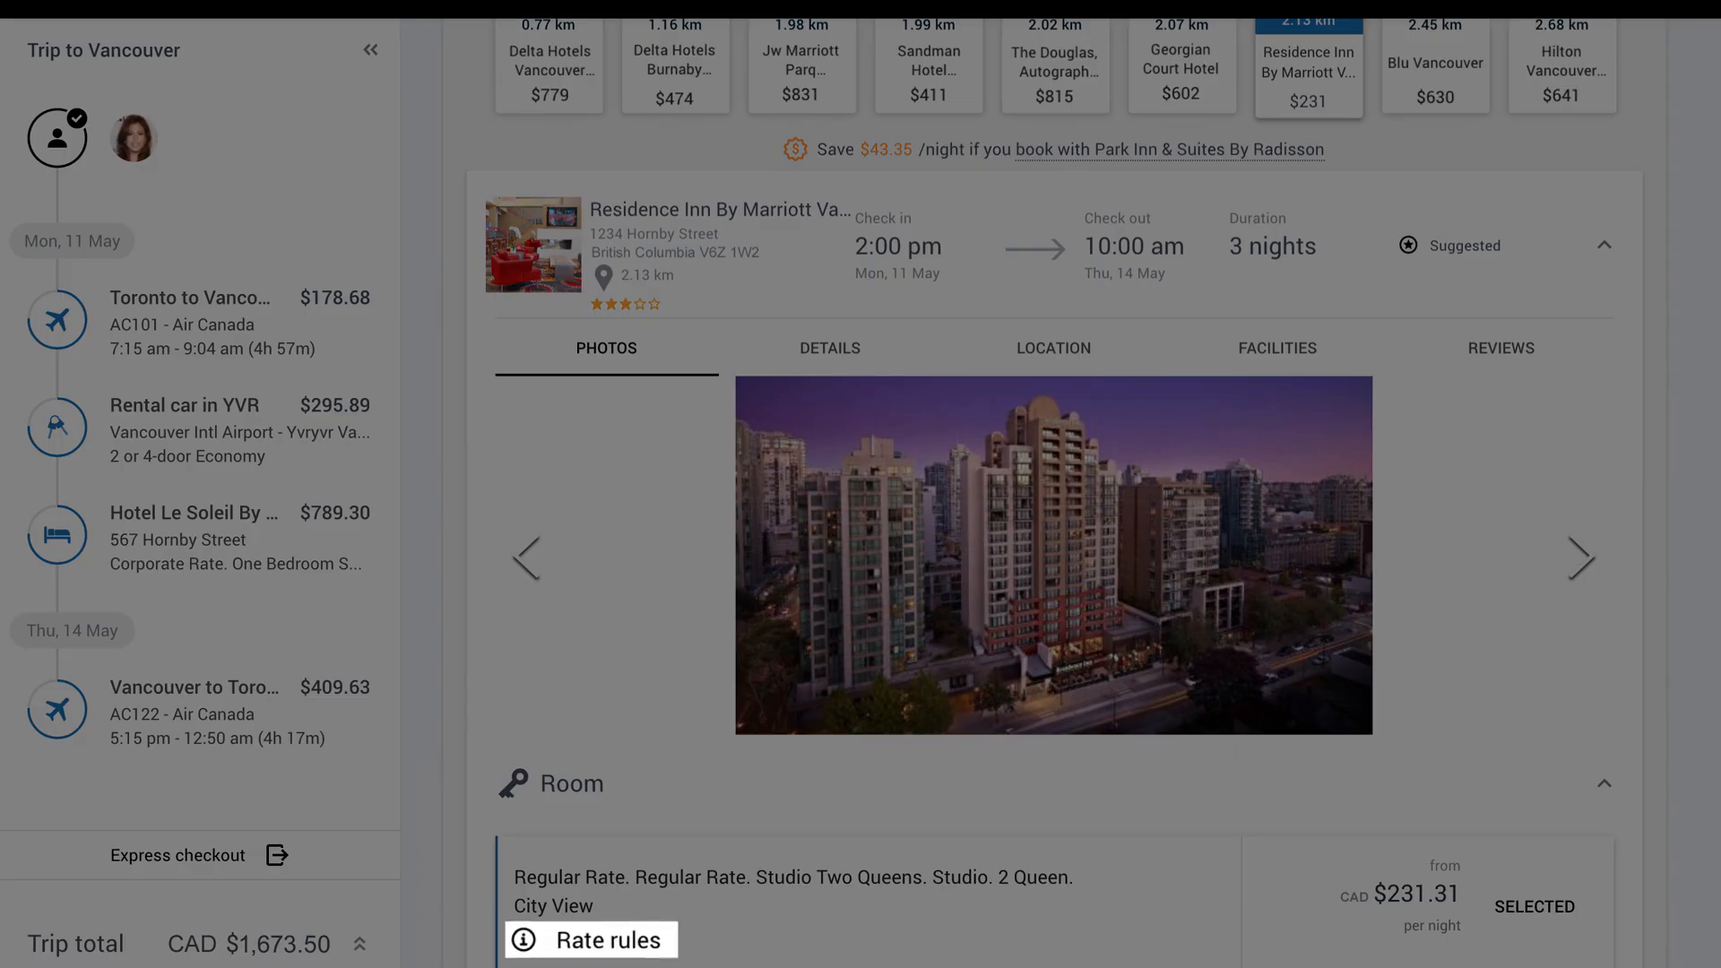
{"action": "left_click", "coordinate": [538, 933]}
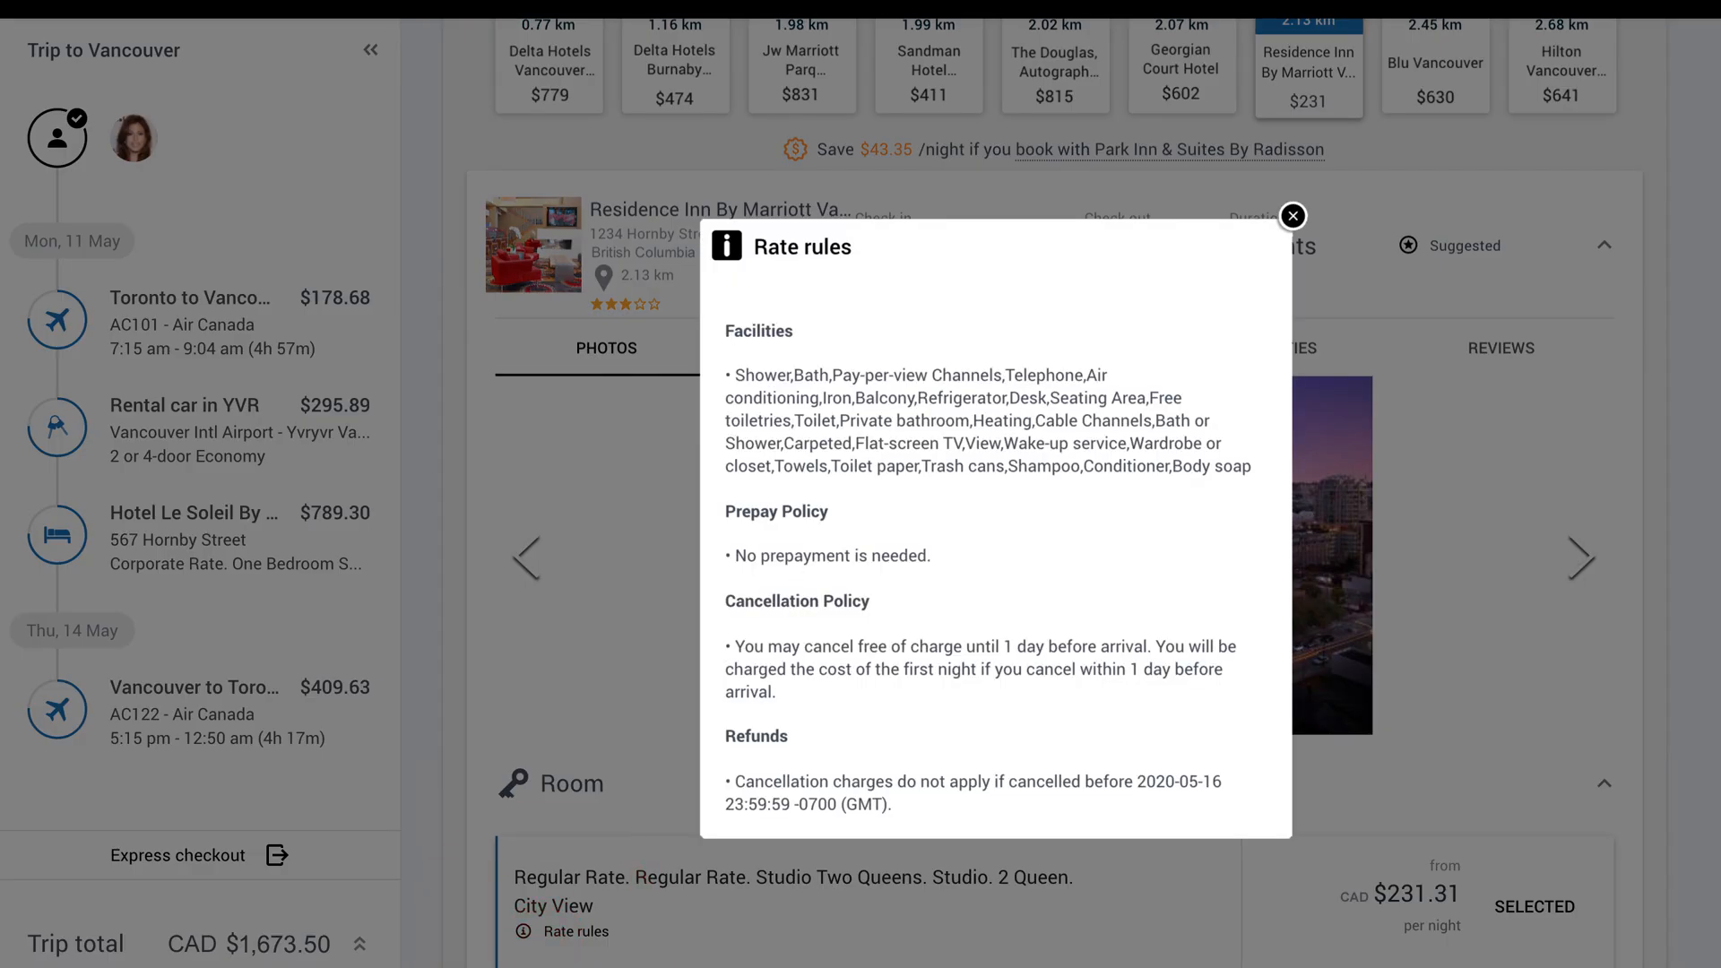
{"action": "left_click", "coordinate": [1610, 560]}
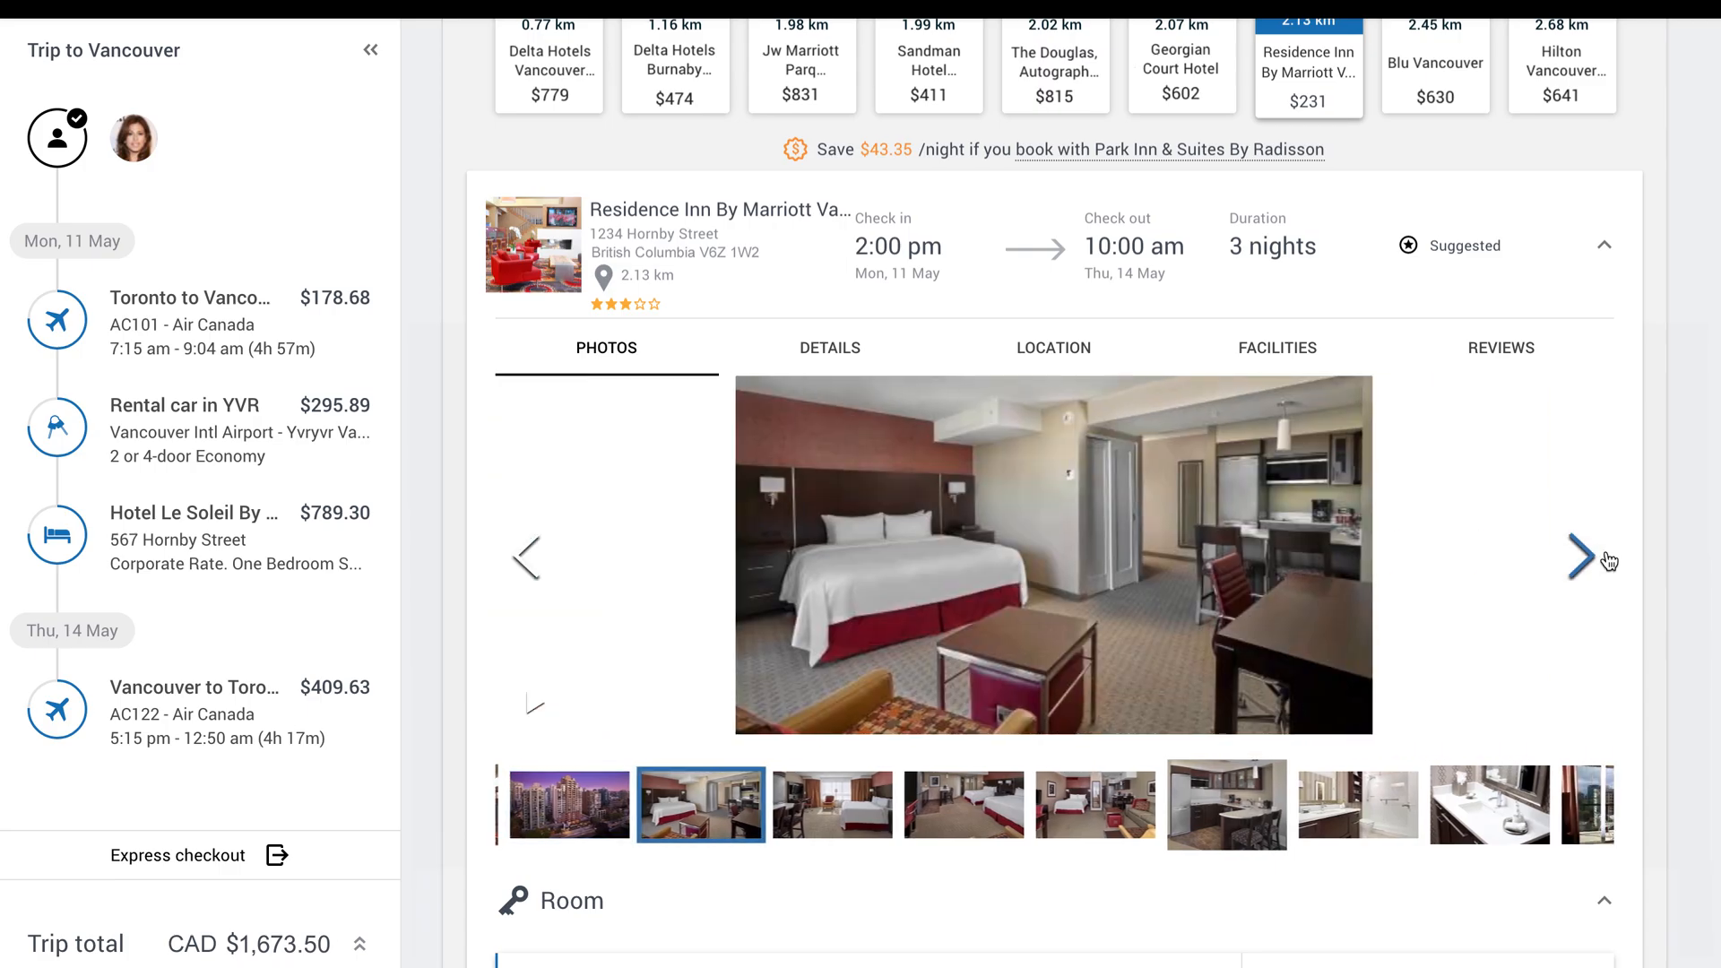
{"action": "left_click", "coordinate": [1609, 560]}
{"action": "left_click", "coordinate": [1609, 561]}
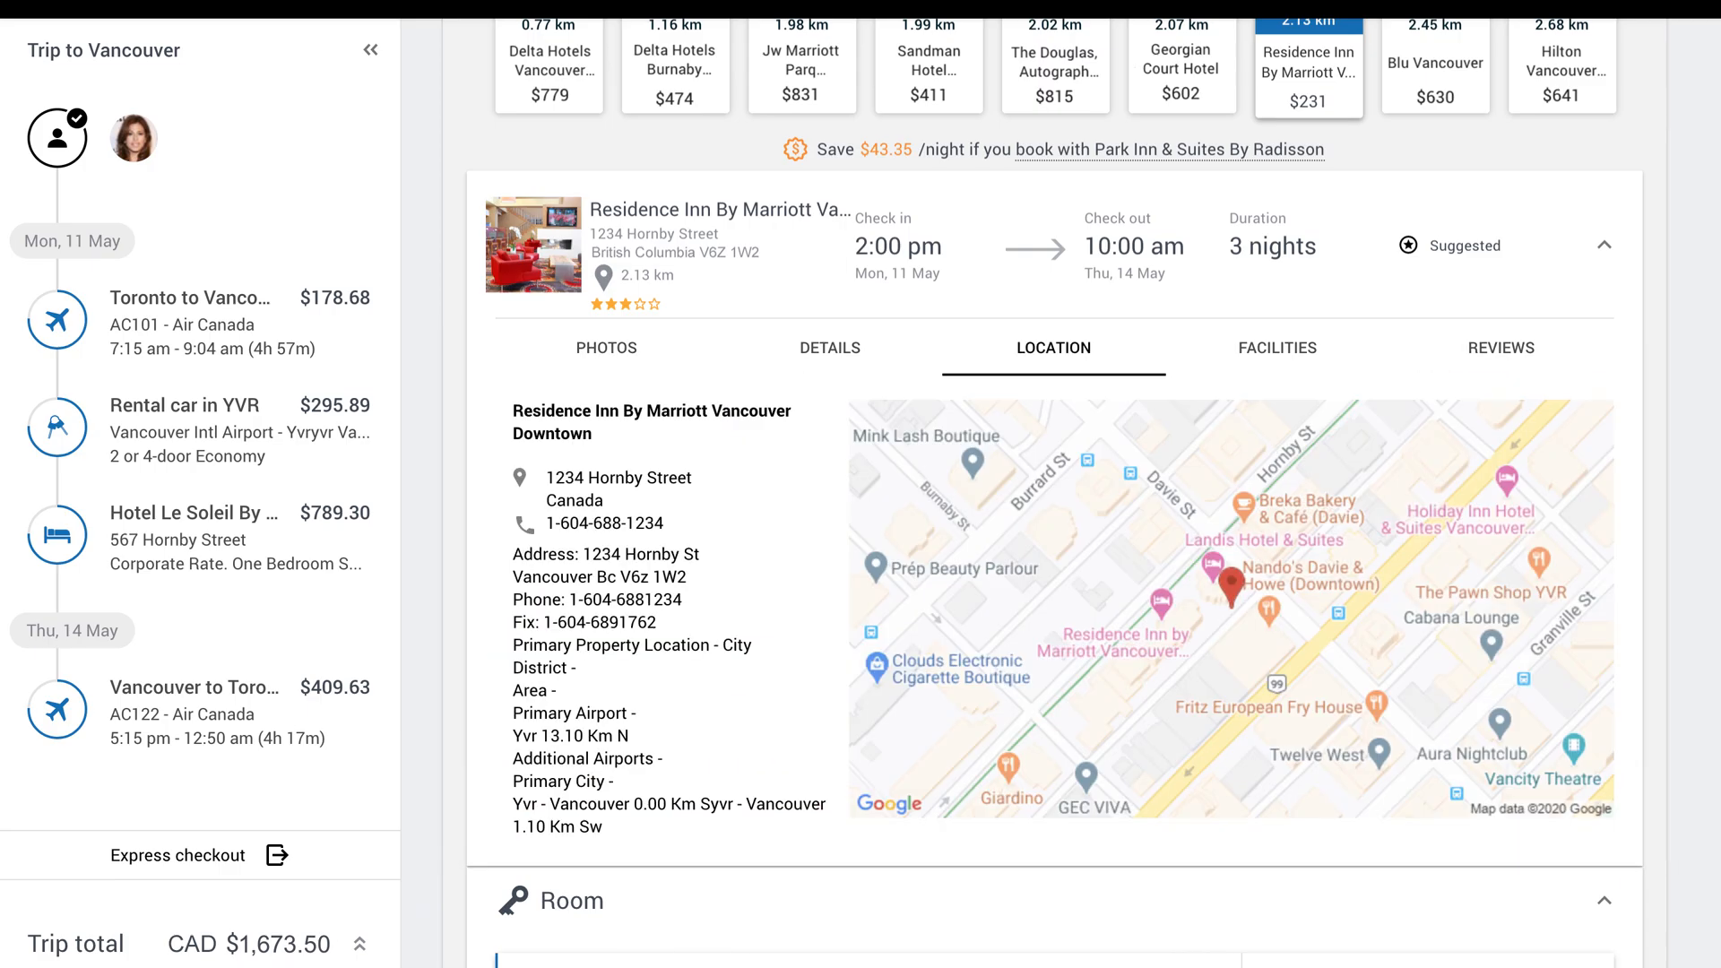
Continue with the recommended itinerary through the extras to the confirmation stage and book the trip.
{"action": "scroll", "coordinate": [1054, 493], "scroll_direction": "down", "scroll_amount": 17}
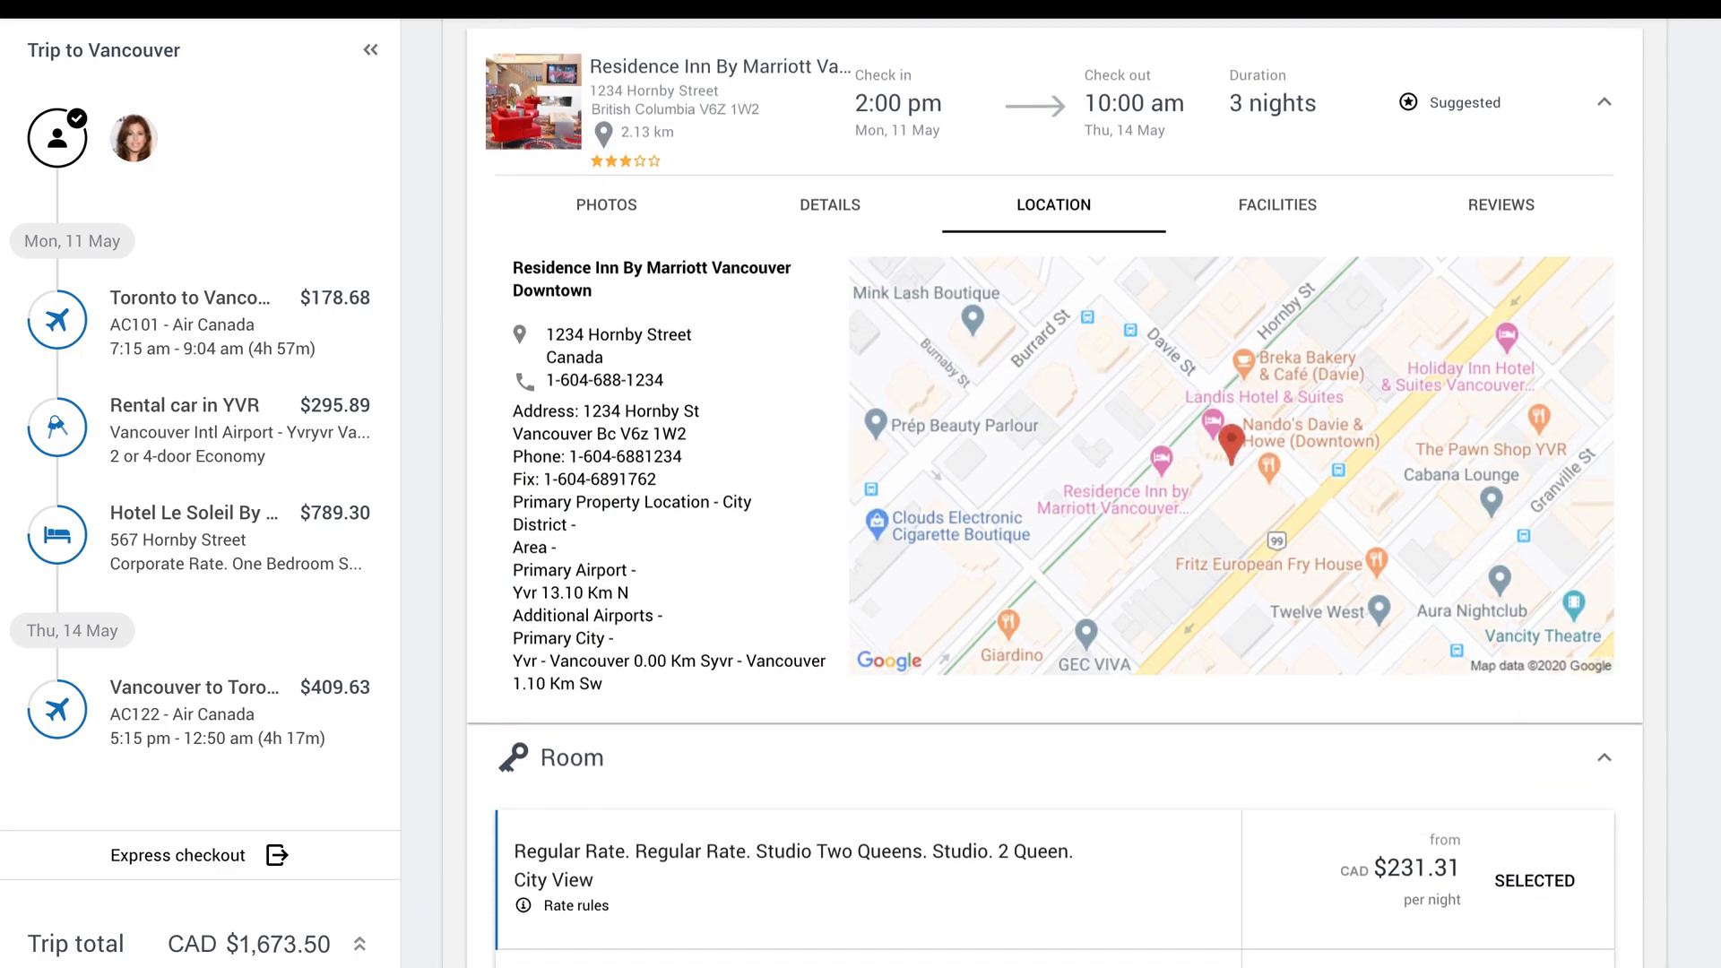
{"action": "scroll", "coordinate": [1054, 493], "scroll_direction": "down", "scroll_amount": 4}
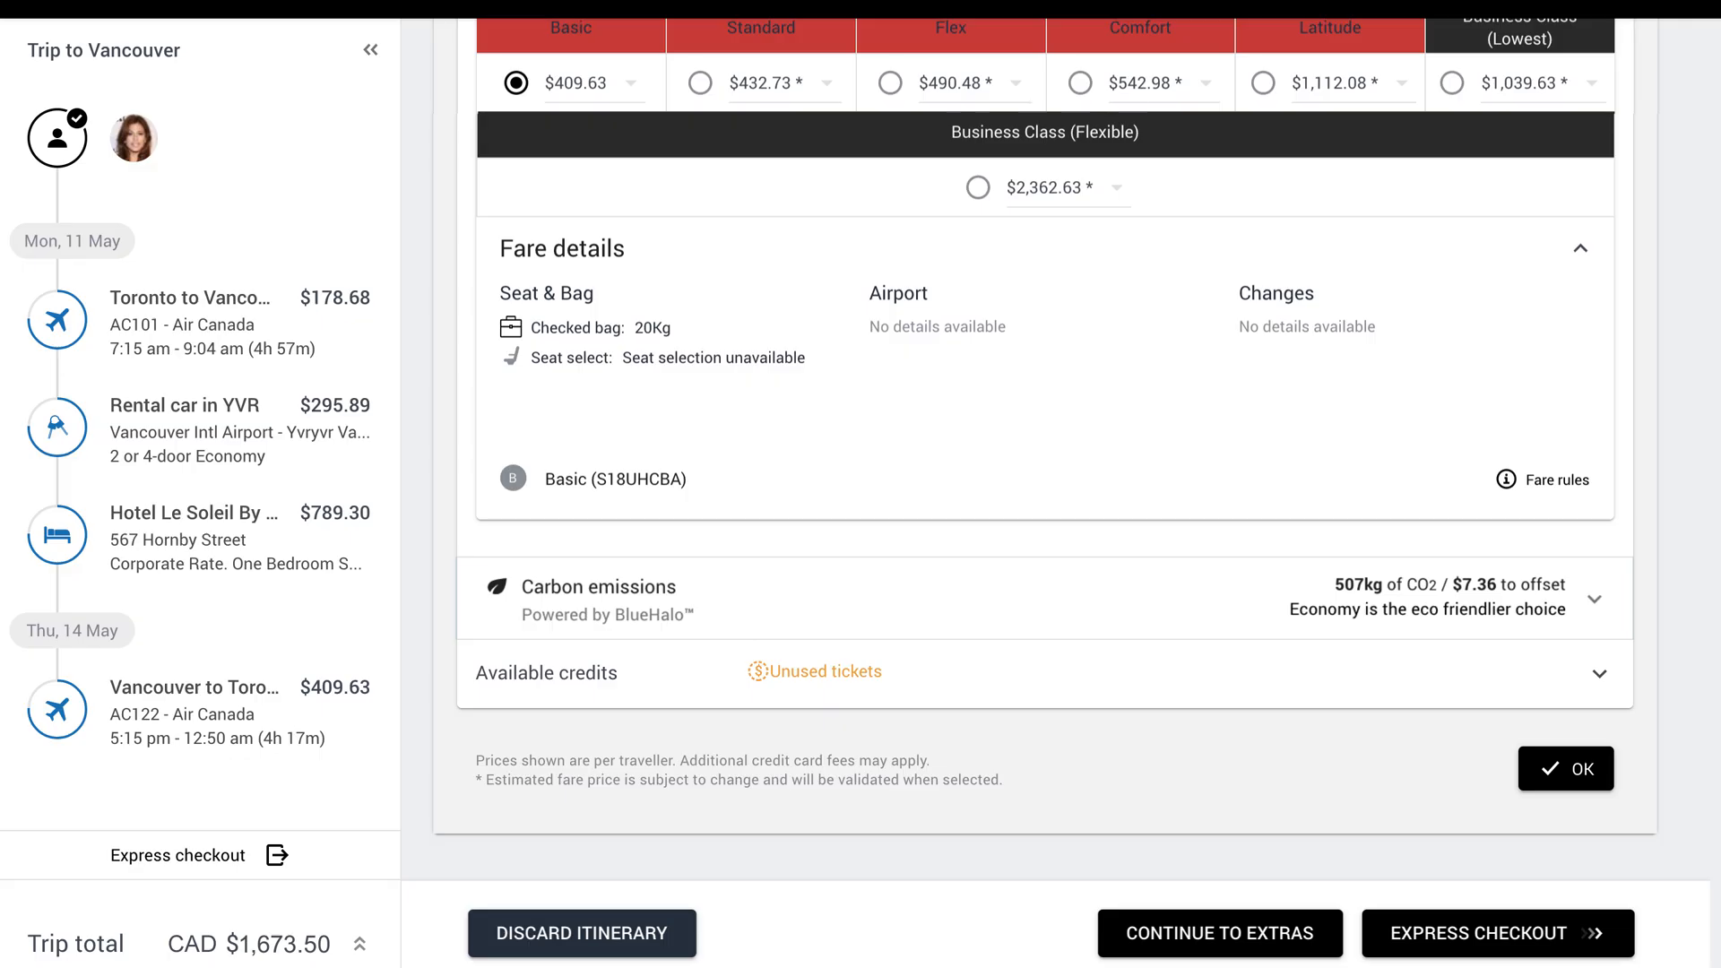
{"action": "left_click", "coordinate": [1202, 922]}
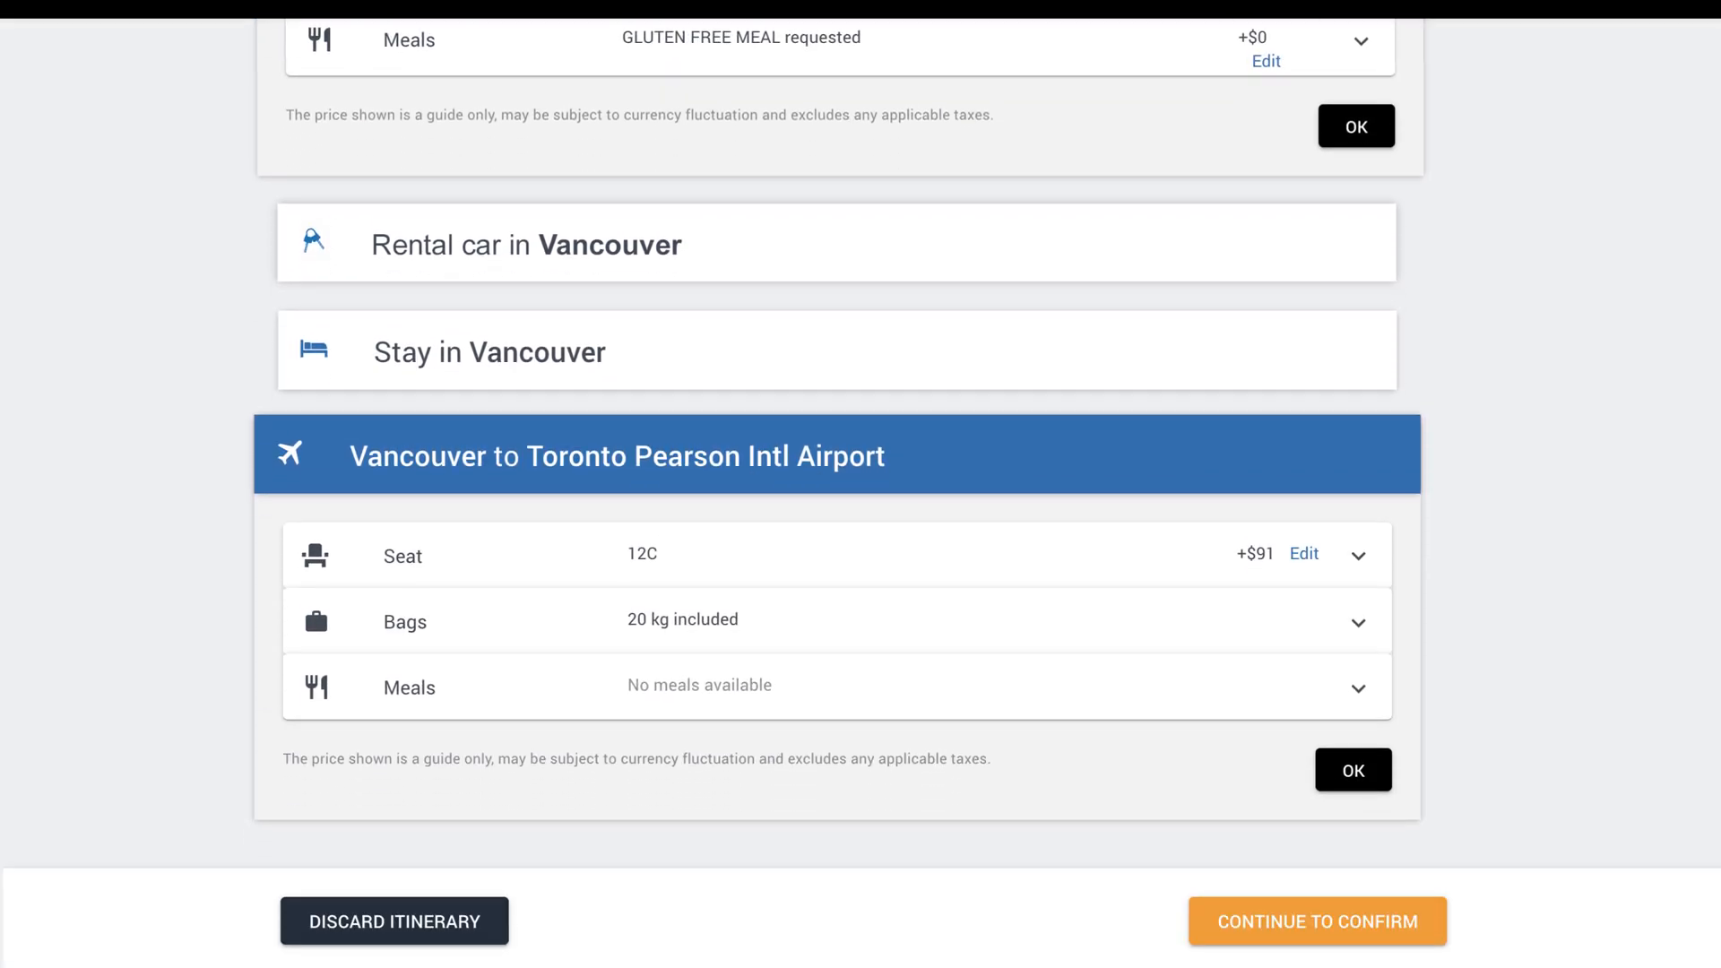
{"action": "left_click", "coordinate": [1323, 924]}
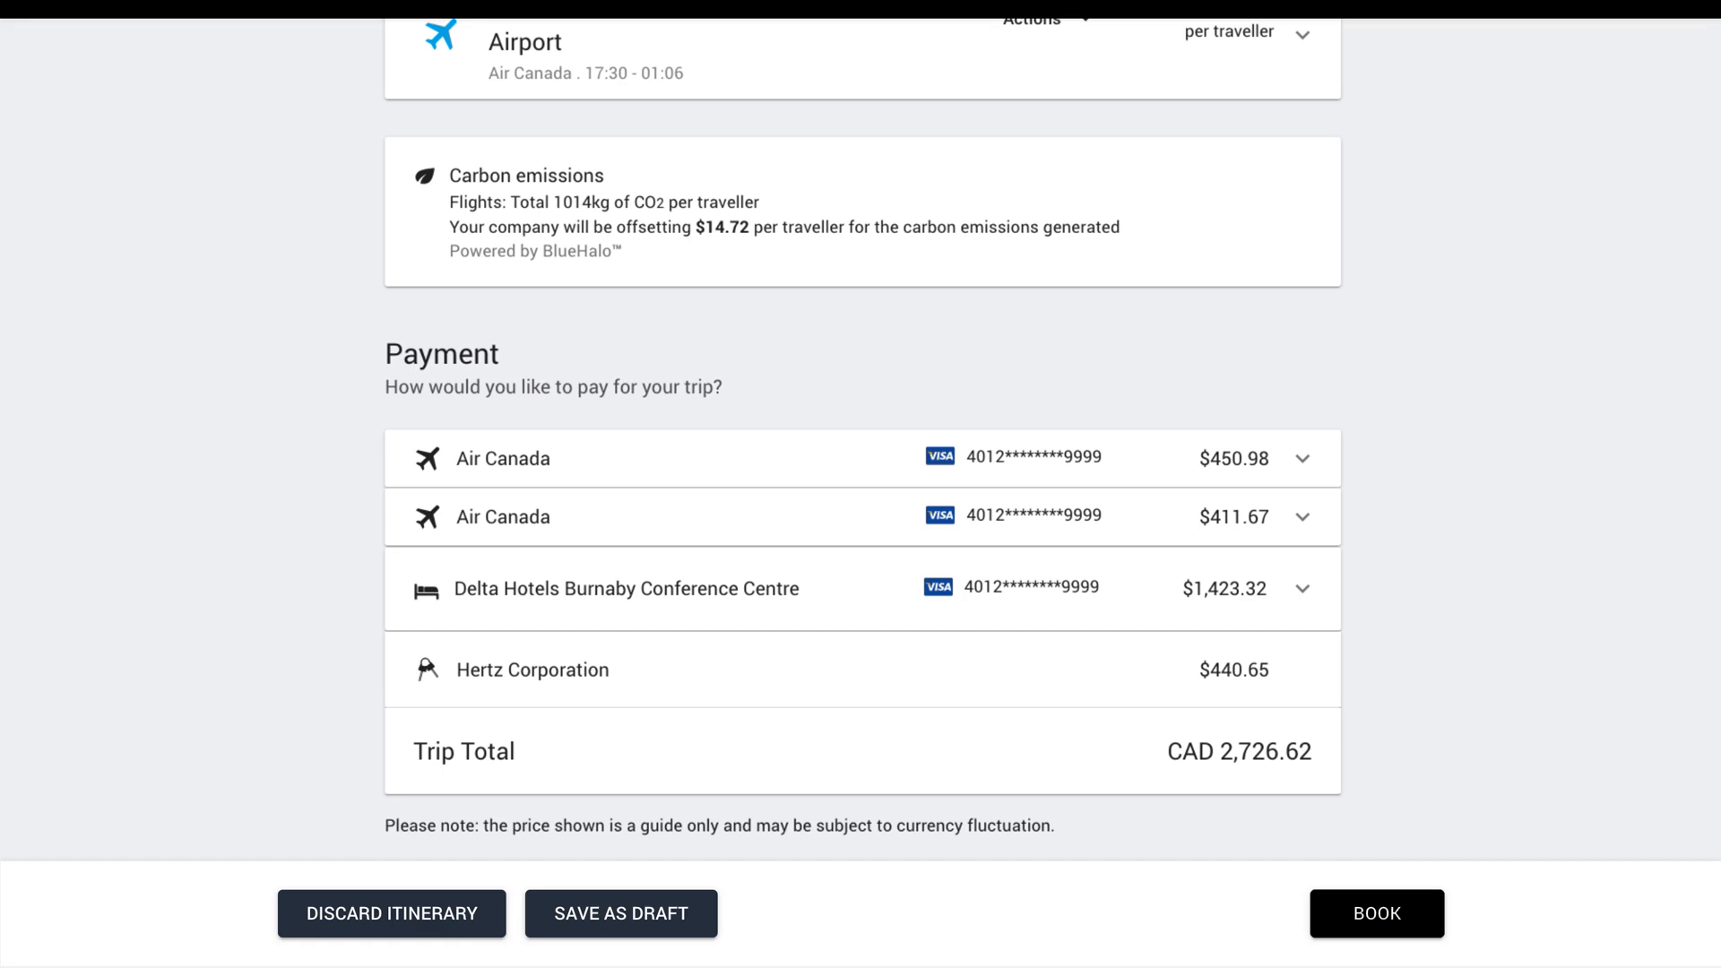
{"action": "left_click", "coordinate": [1381, 923]}
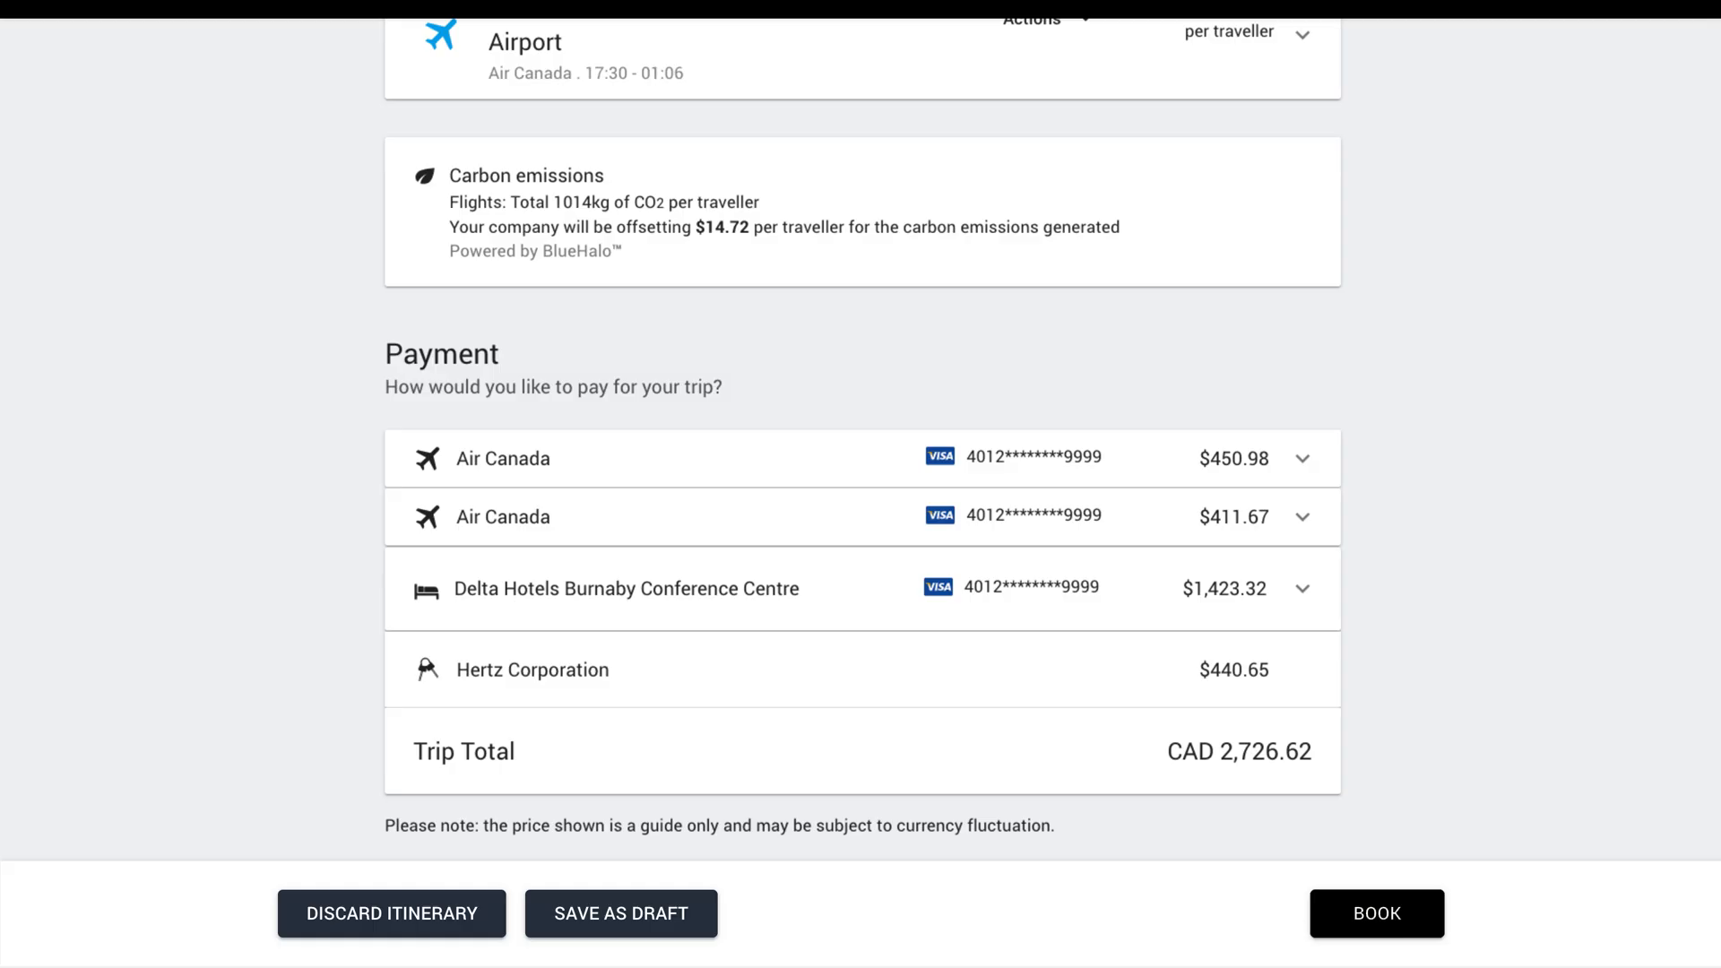